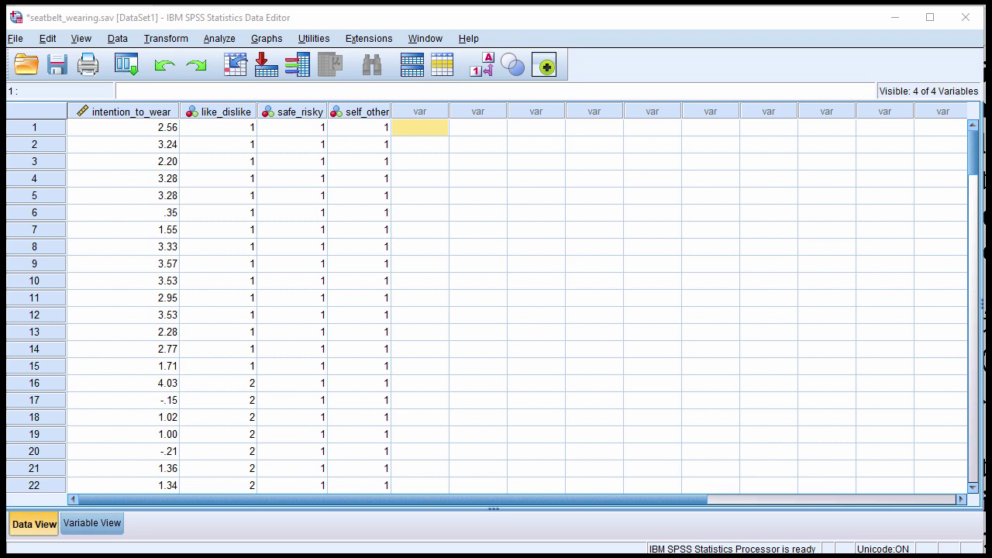
Step: Review the intention_to_wear scores and the like_dislike, safe_risky and self_other codings in the Data Editor
click(186, 146)
click(159, 128)
click(166, 148)
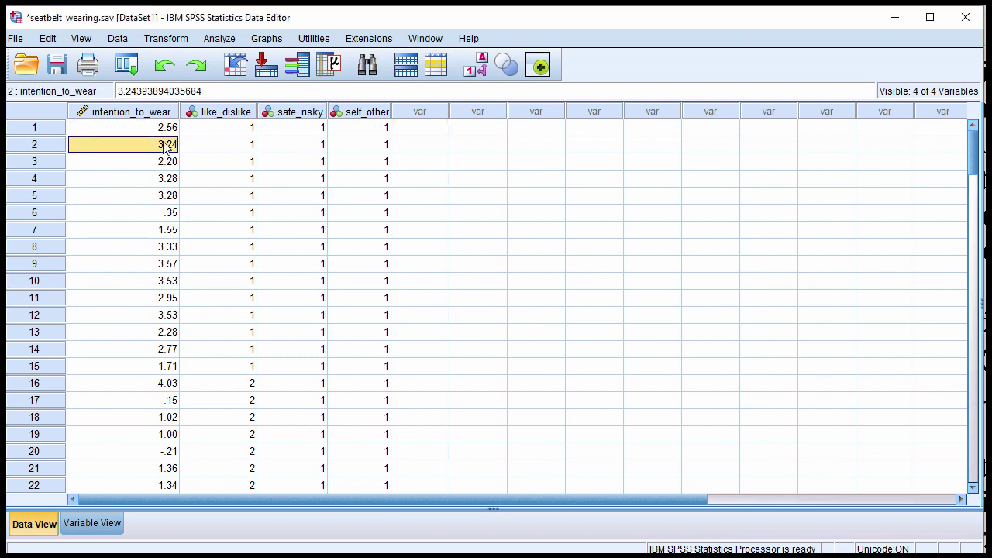
click(149, 128)
click(240, 134)
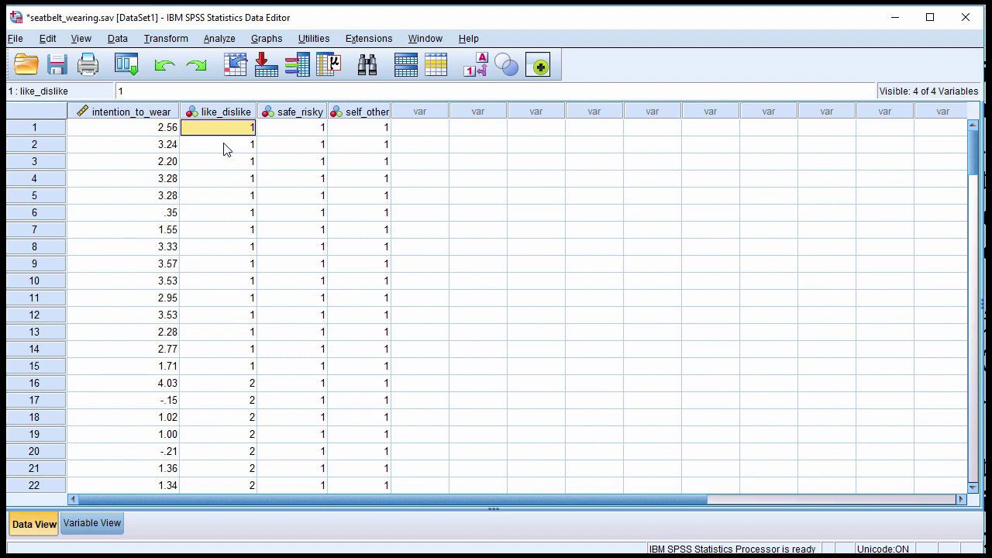
click(225, 147)
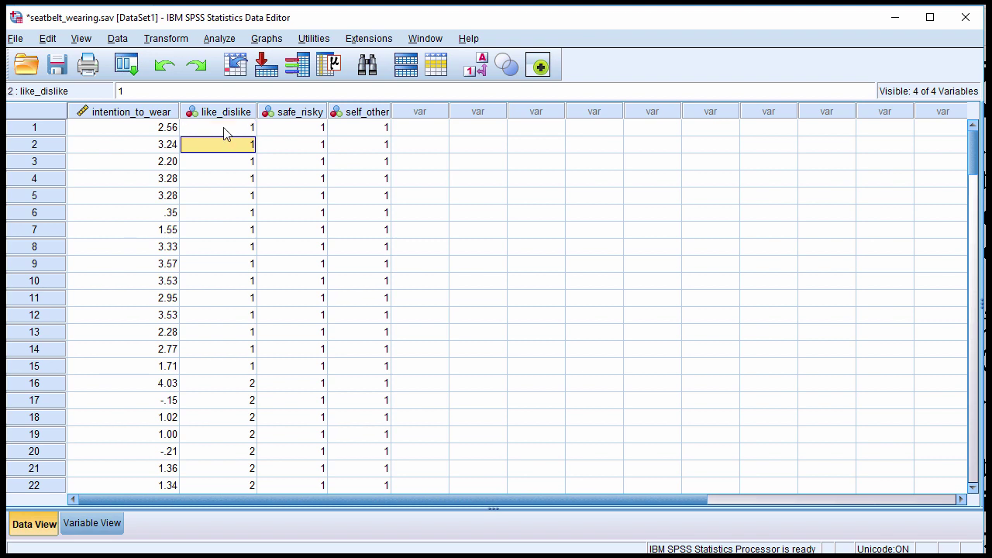
click(224, 131)
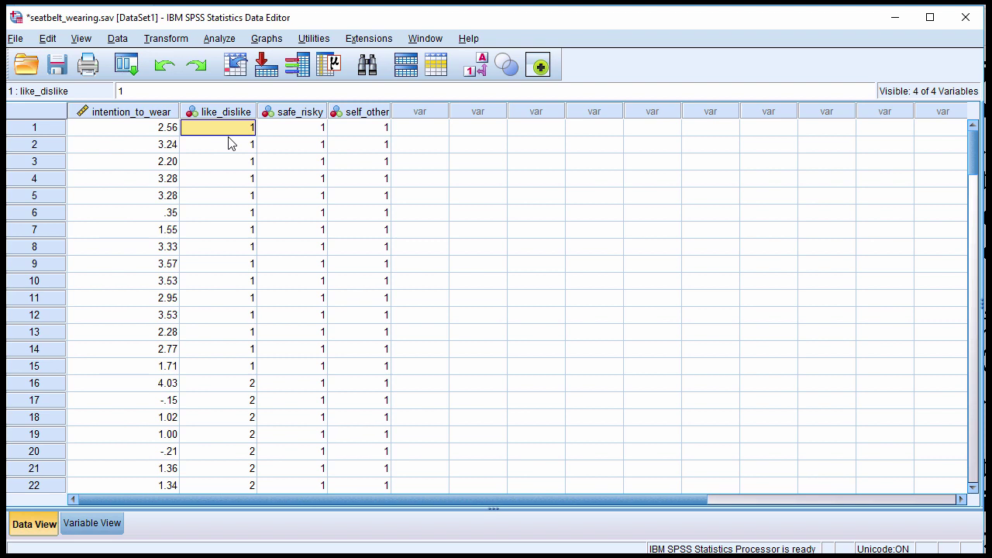
click(284, 146)
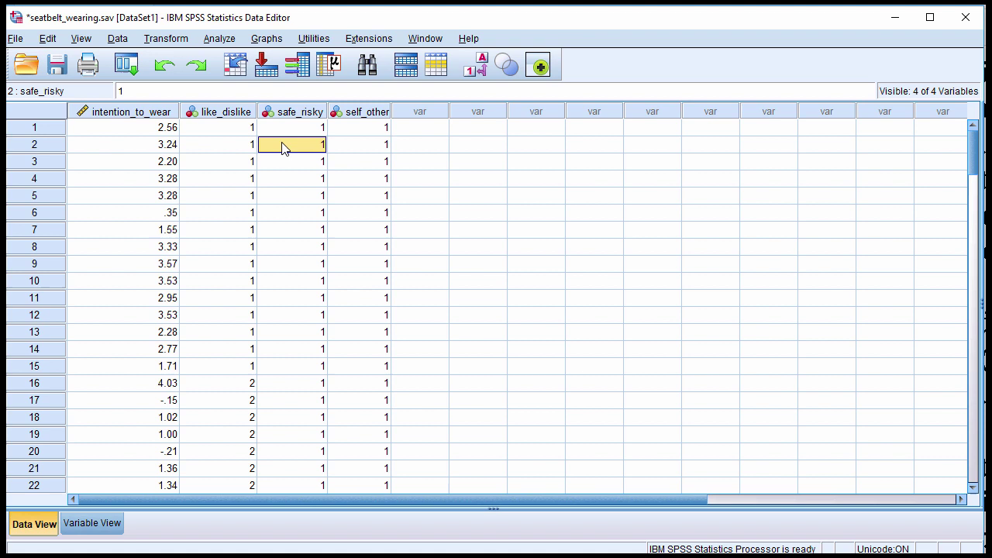
click(294, 112)
click(304, 153)
key(Up)
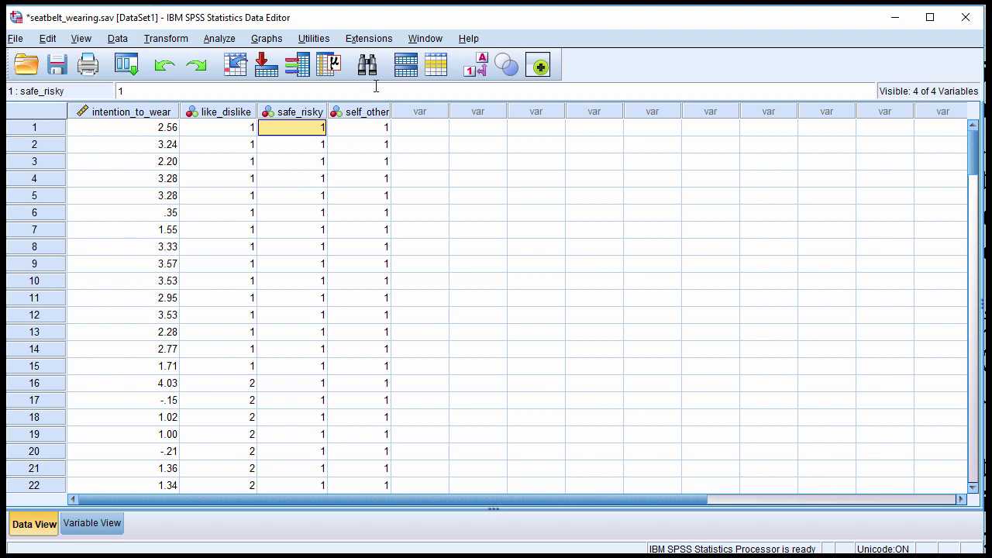
click(381, 147)
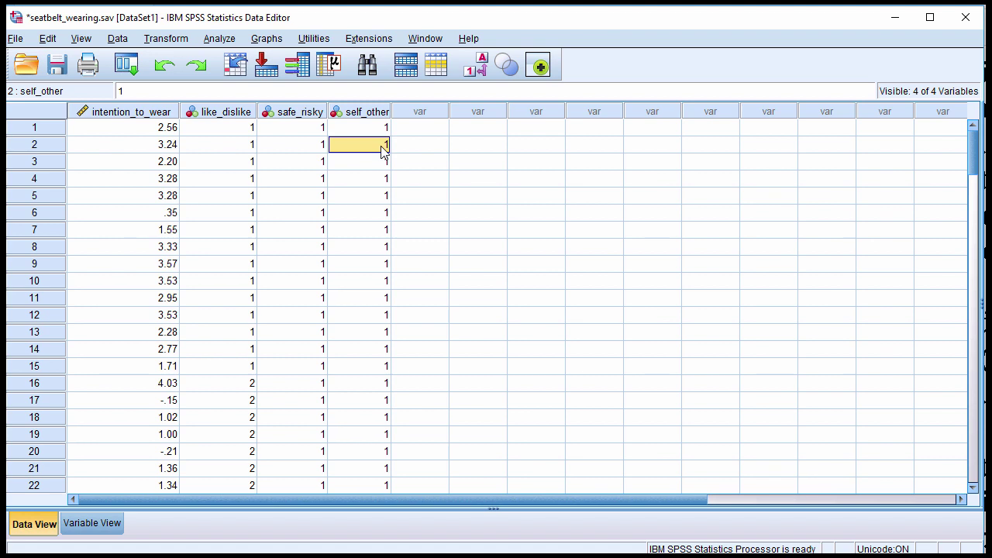
Step: Scroll through the data cases and revisit the like_dislike, safe_risky and self_other columns
click(244, 132)
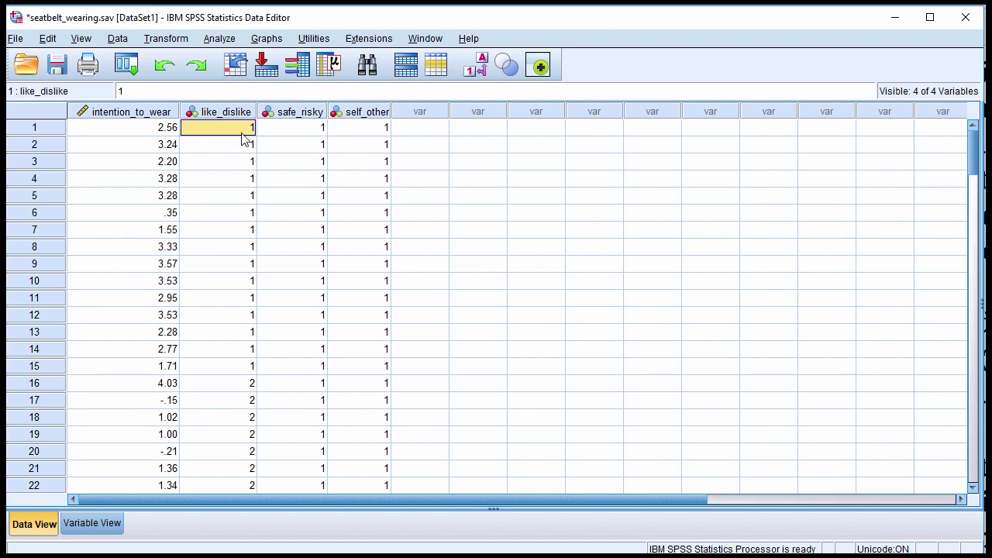
click(309, 135)
click(344, 143)
scroll(361, 275, down, 18)
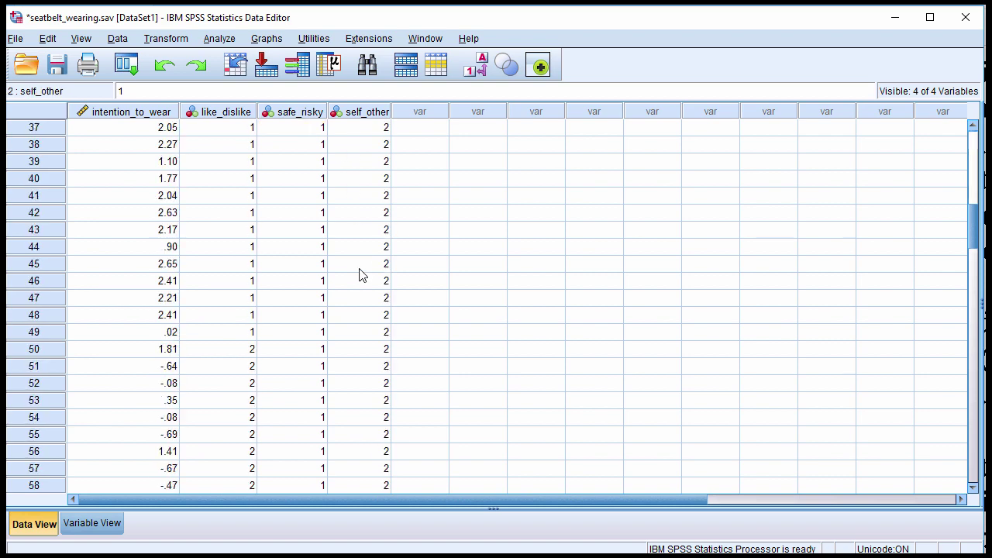
scroll(361, 275, down, 16)
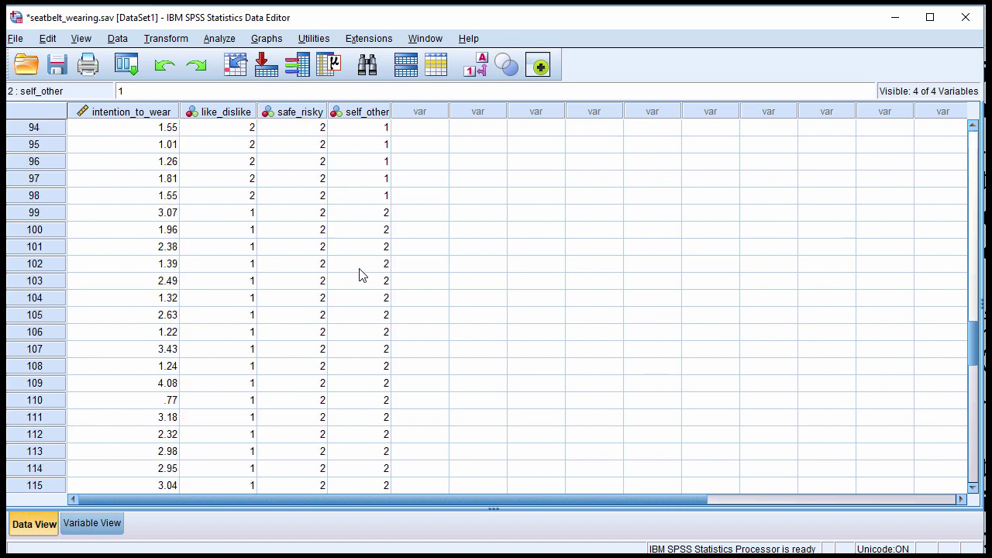
scroll(361, 275, down, 5)
scroll(362, 274, up, 20)
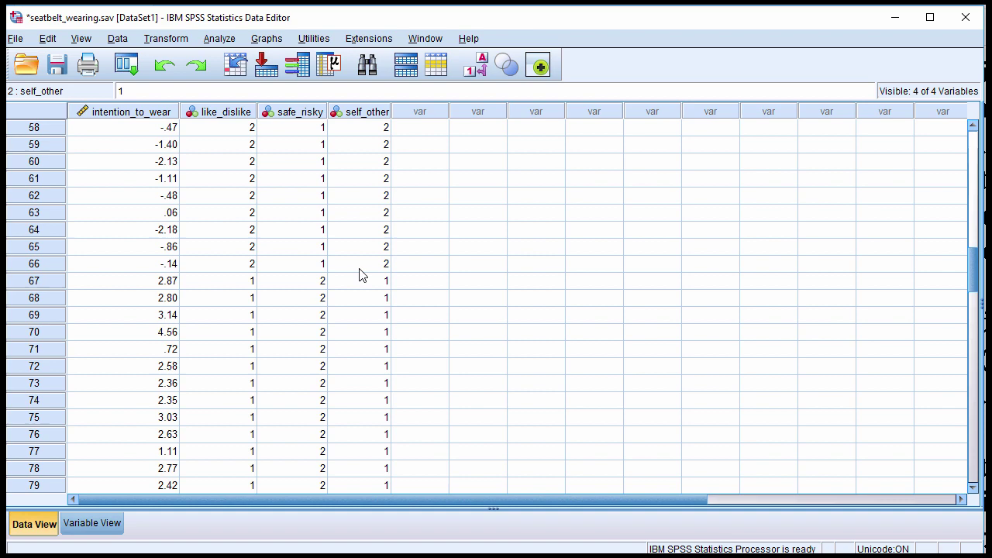
scroll(361, 274, up, 7)
click(160, 129)
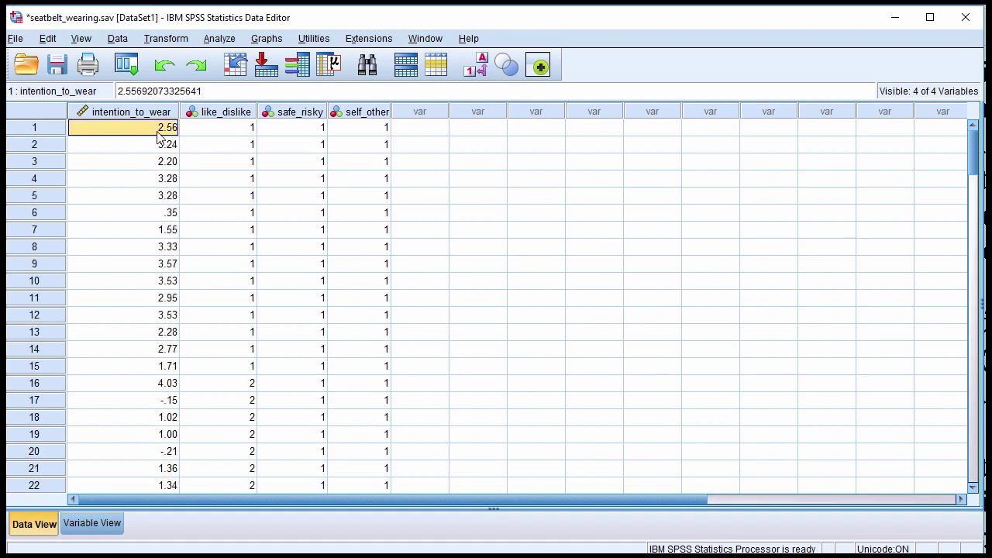
scroll(117, 262, down, 20)
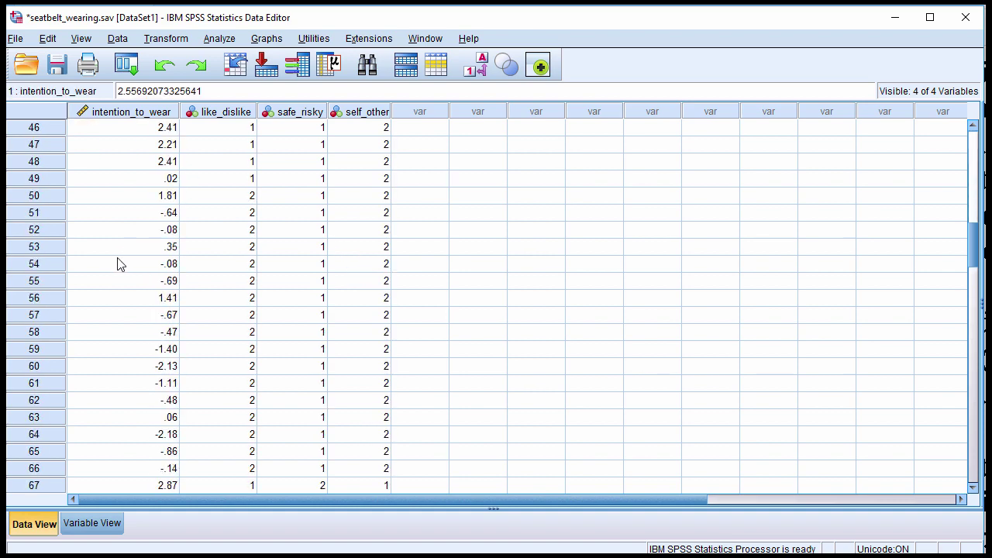
scroll(117, 264, up, 4)
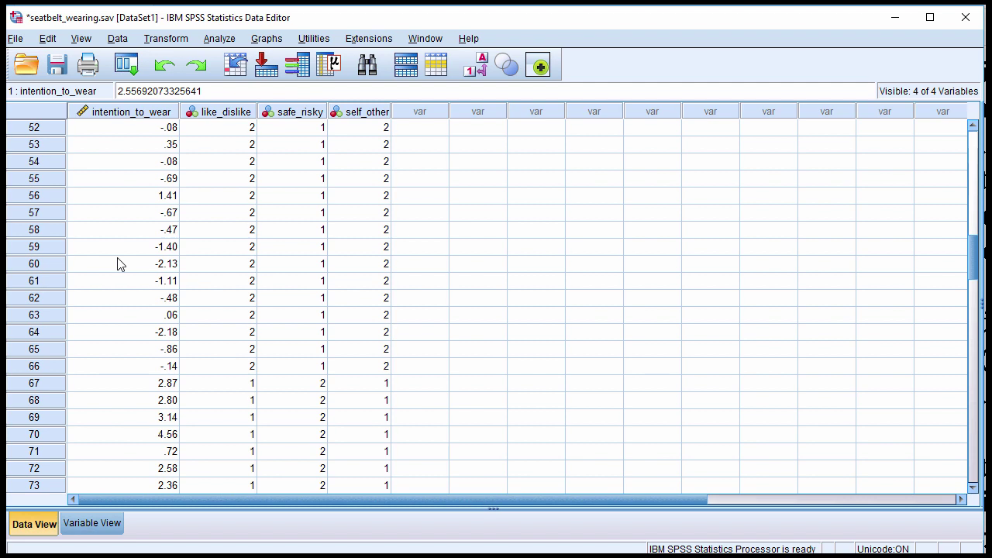
scroll(117, 264, up, 6)
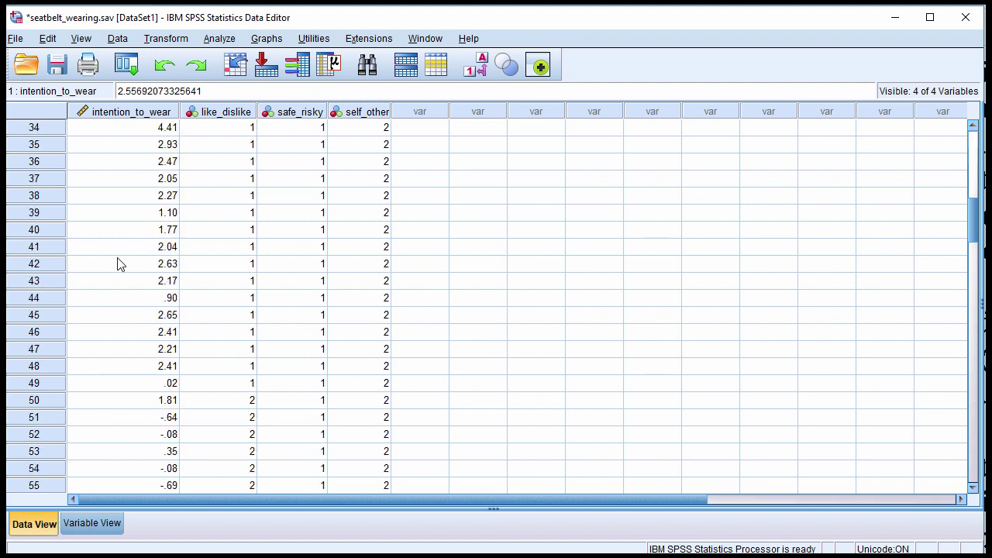
scroll(117, 264, up, 11)
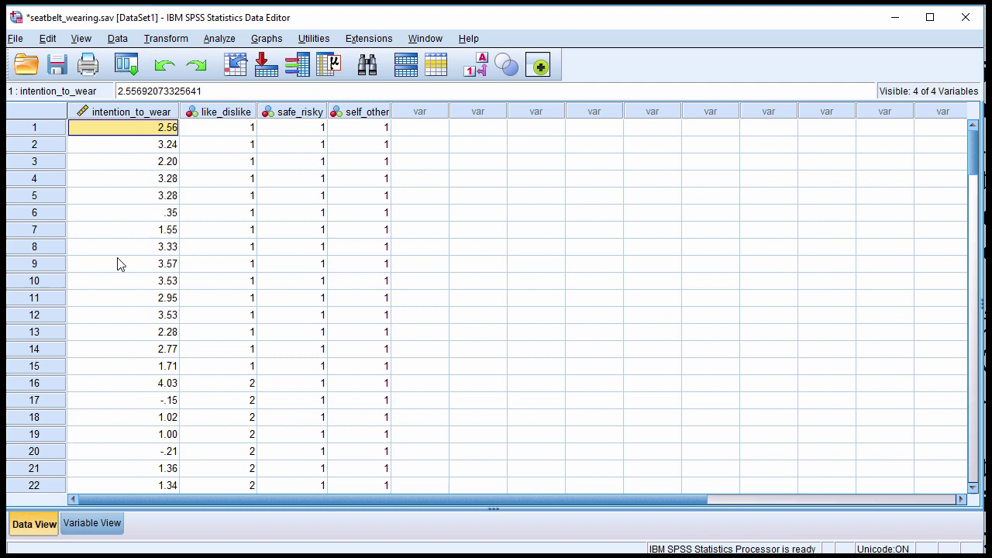
click(227, 130)
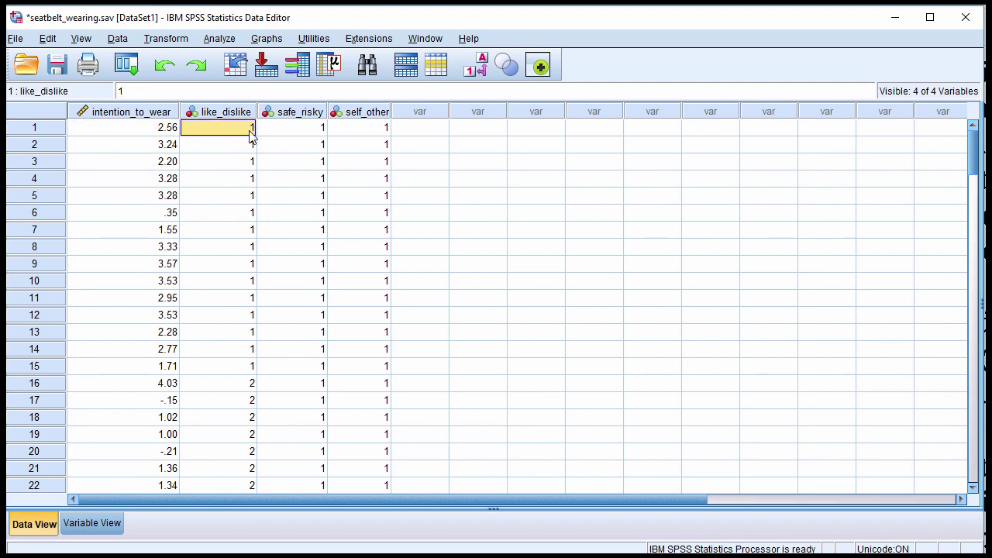
click(295, 136)
click(353, 138)
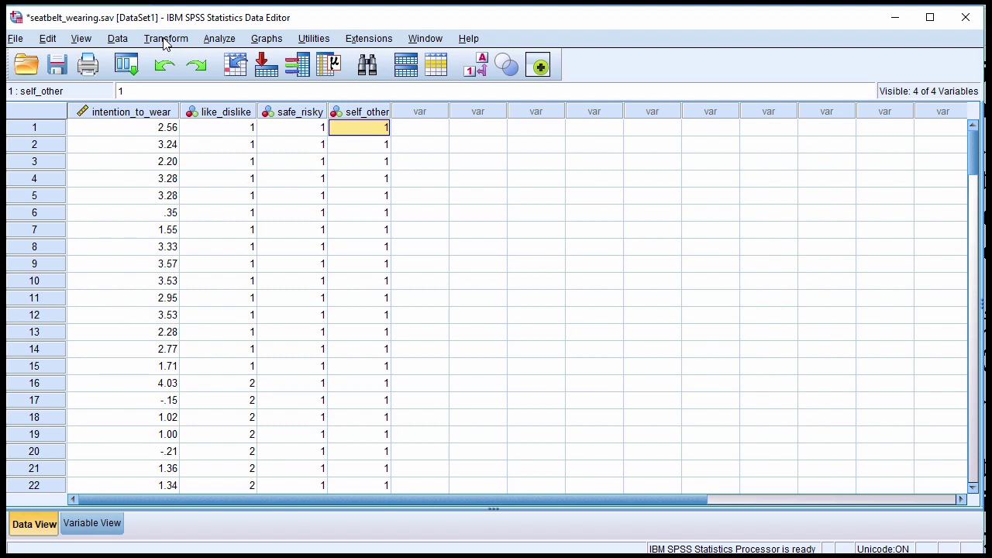
click(254, 178)
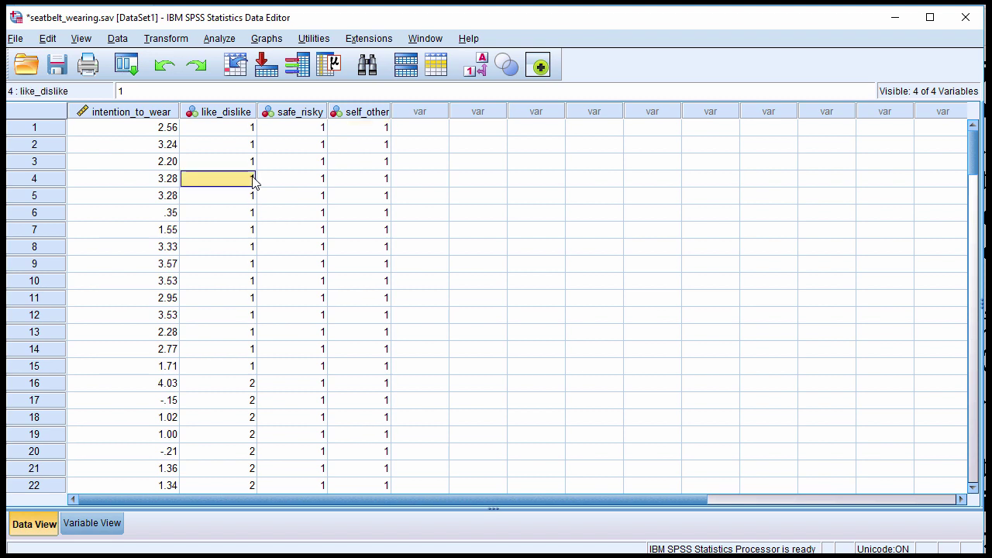
click(285, 132)
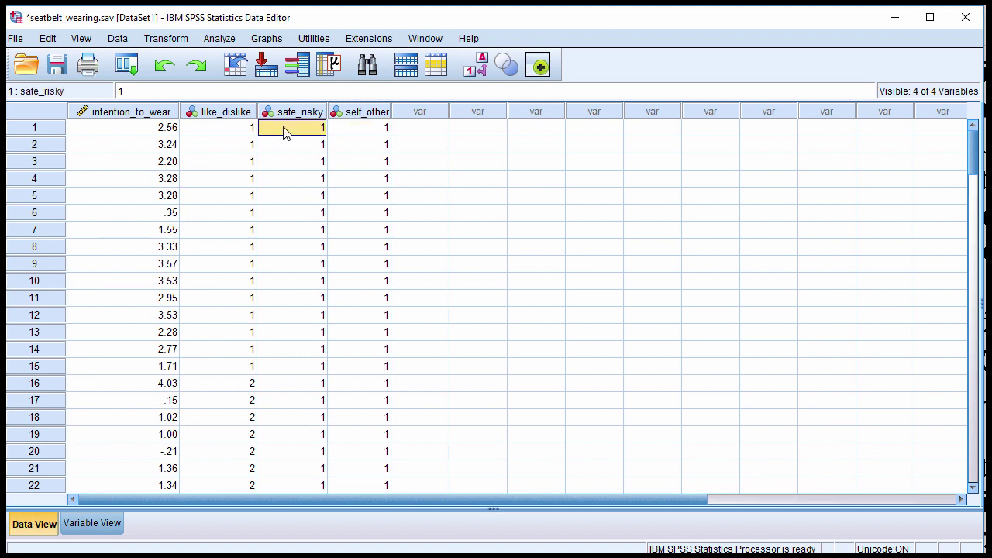
Step: Set up a Univariate GLM: intention_to_wear dependent; like_dislike, safe_risky, self_other fixed factors
click(219, 40)
mouse_move(289, 147)
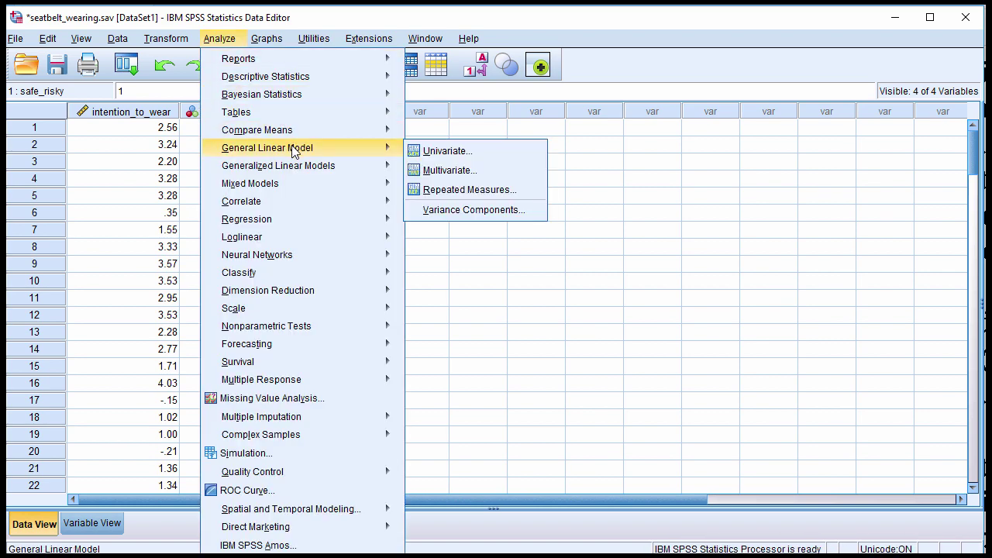
click(429, 151)
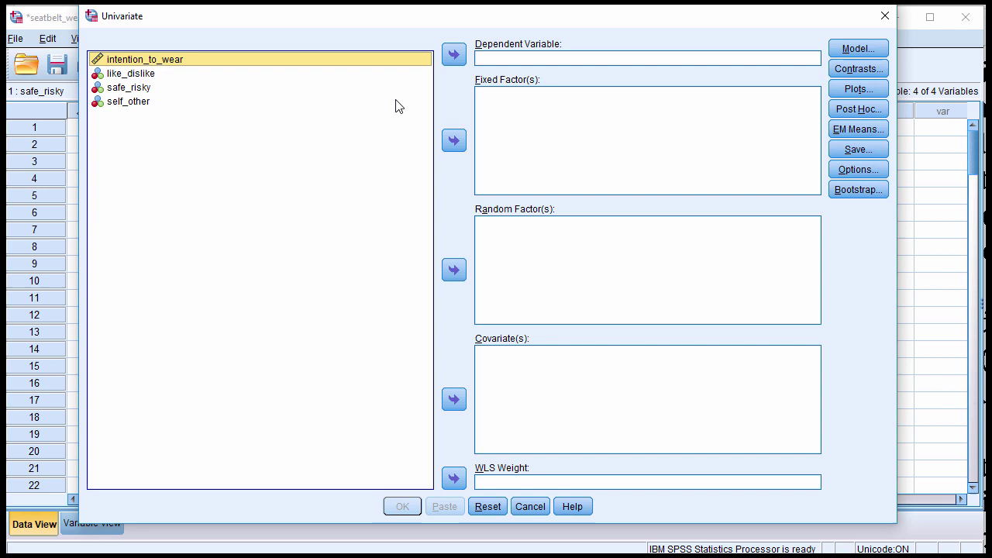
click(454, 54)
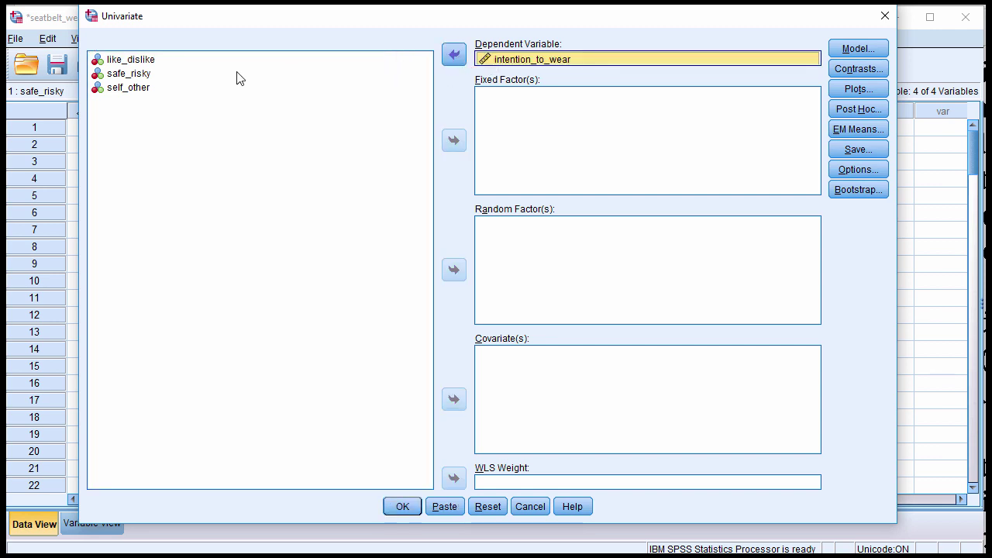
click(143, 65)
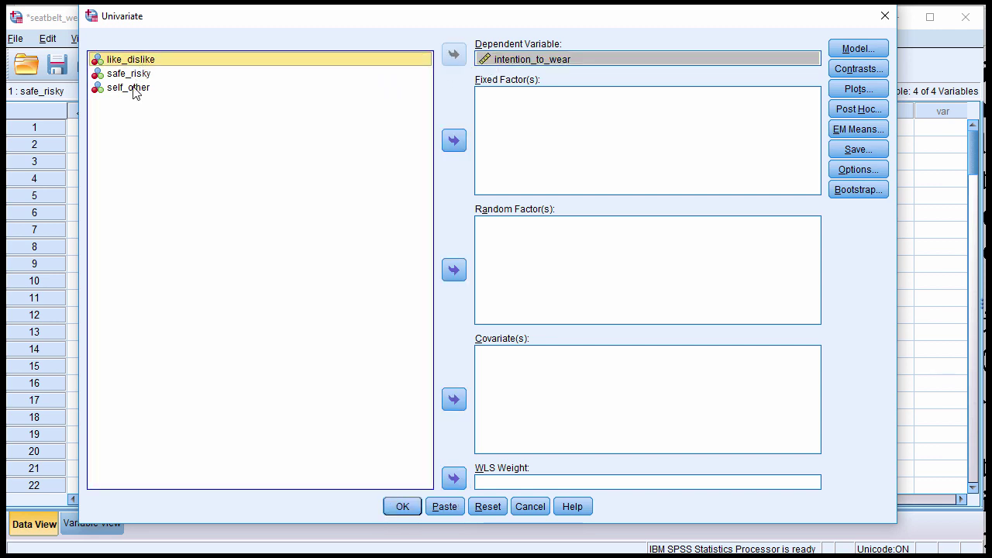
shift+click(136, 89)
click(454, 141)
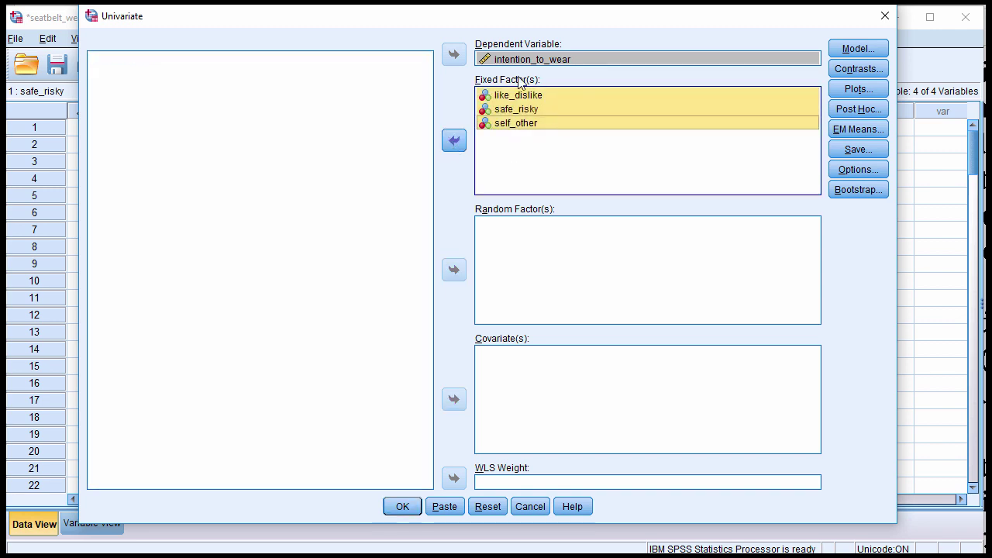
Step: Request descriptive statistics, effect size estimates and homogeneity tests in Options
click(850, 176)
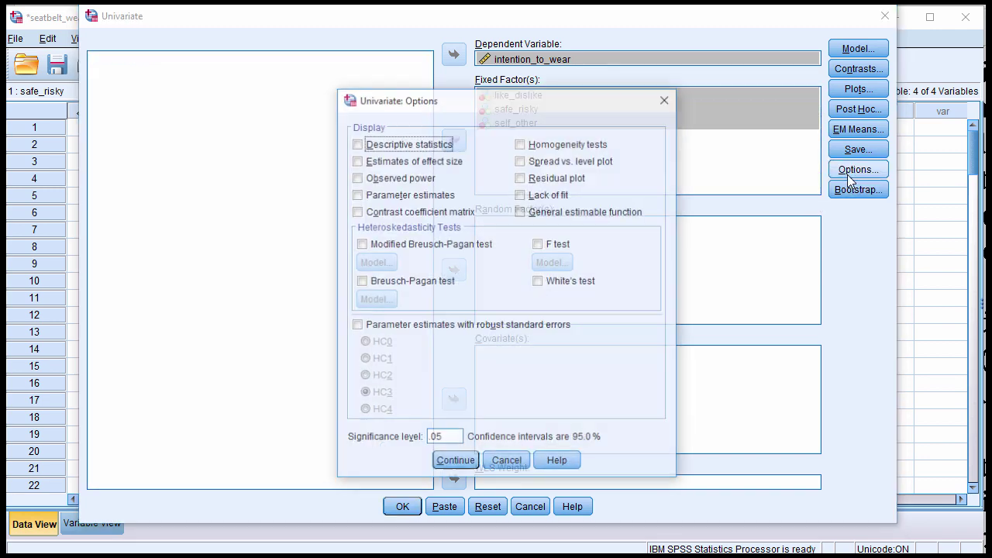
click(414, 145)
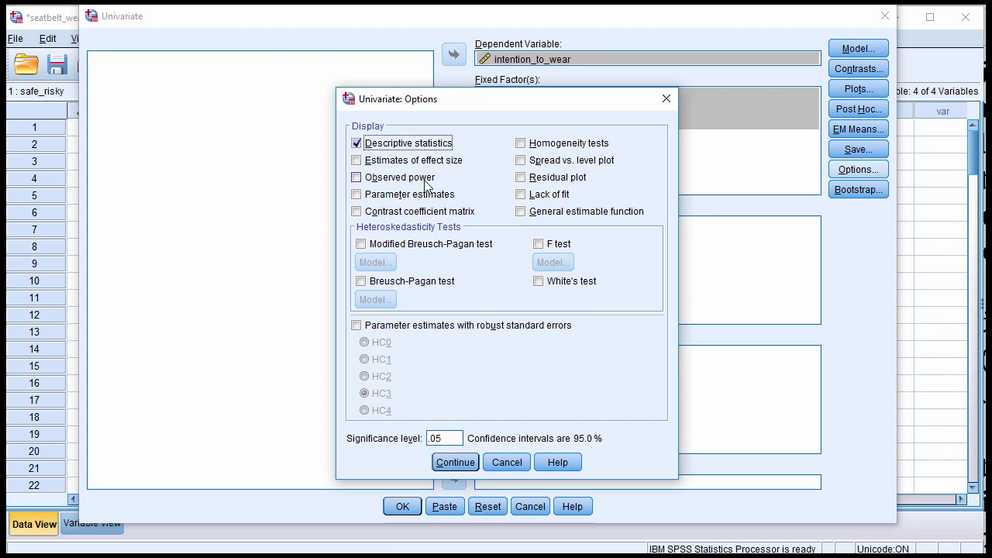
click(417, 162)
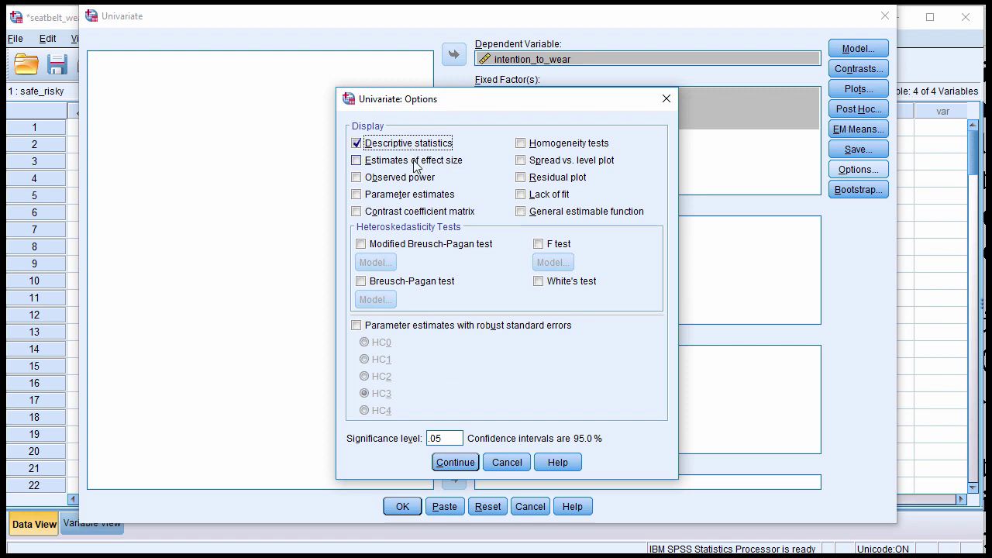
click(586, 147)
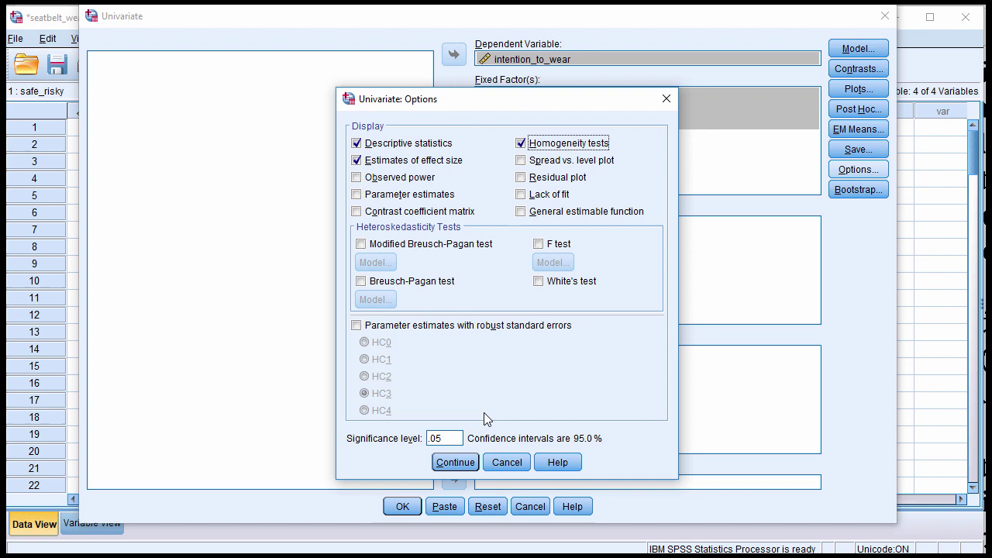
click(453, 462)
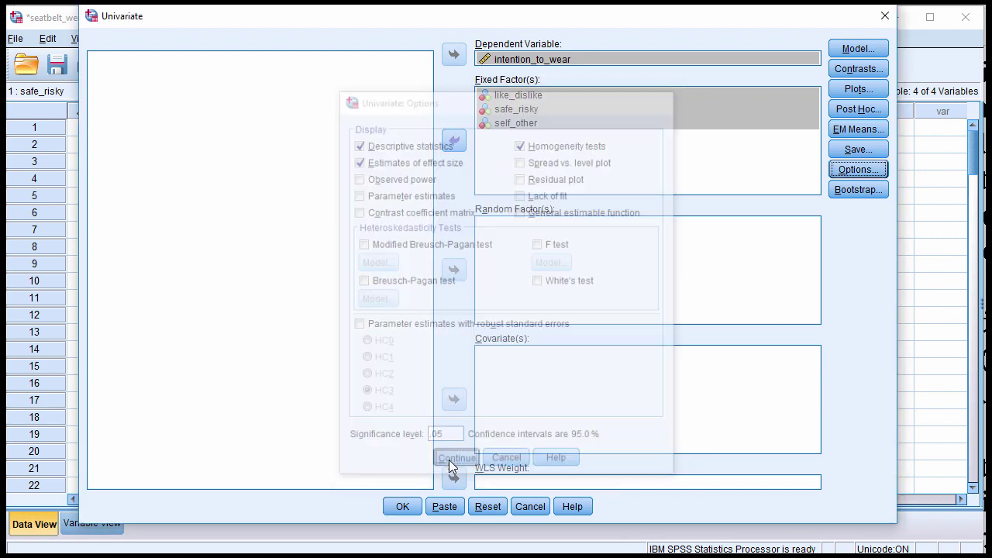
Step: Add a profile plot: like_dislike on the horizontal axis, safe_risky as lines, self_other as separate plots
click(857, 91)
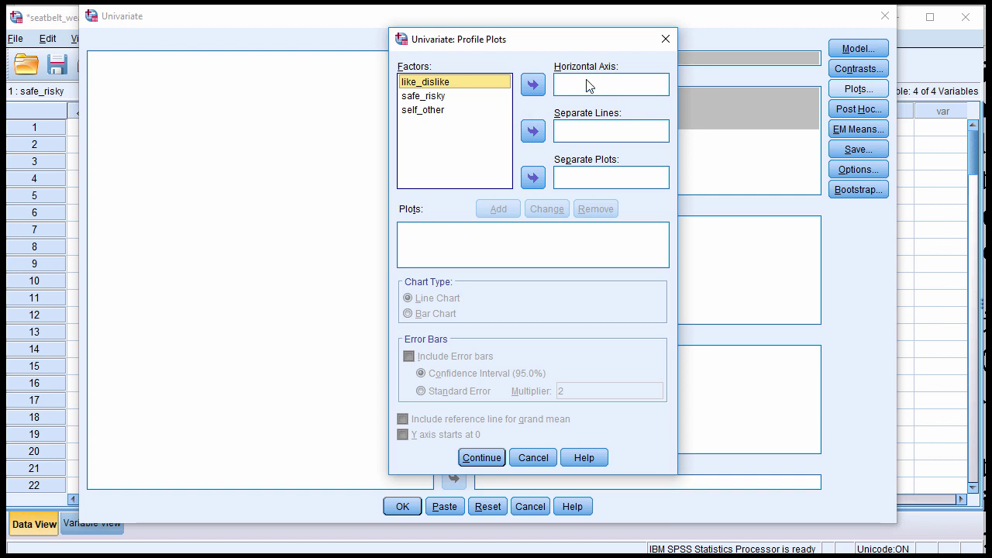
click(533, 86)
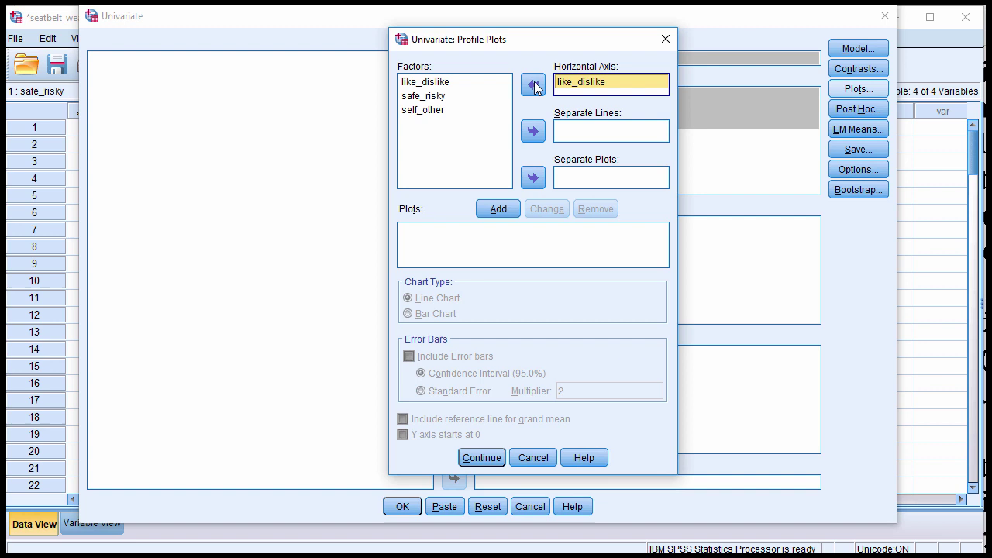
click(446, 96)
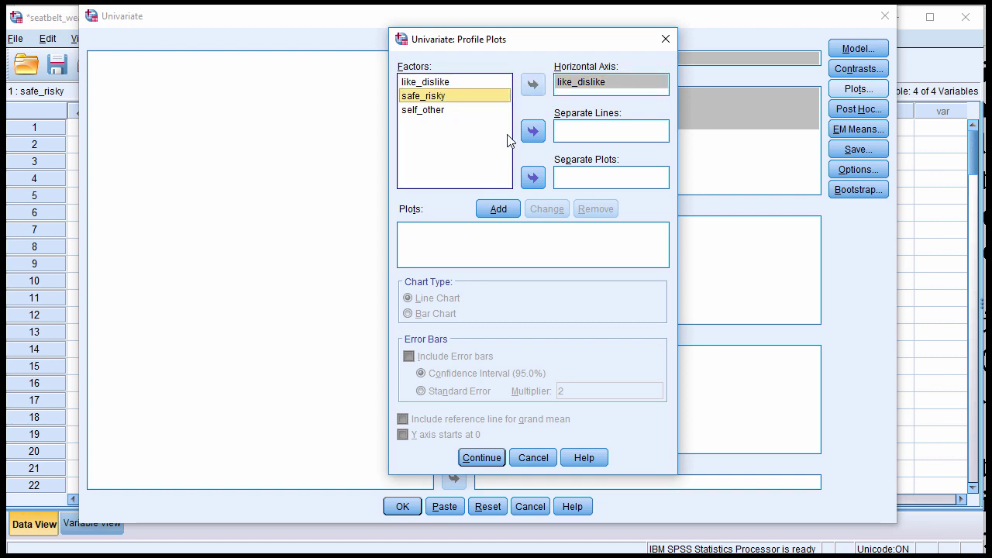
click(532, 130)
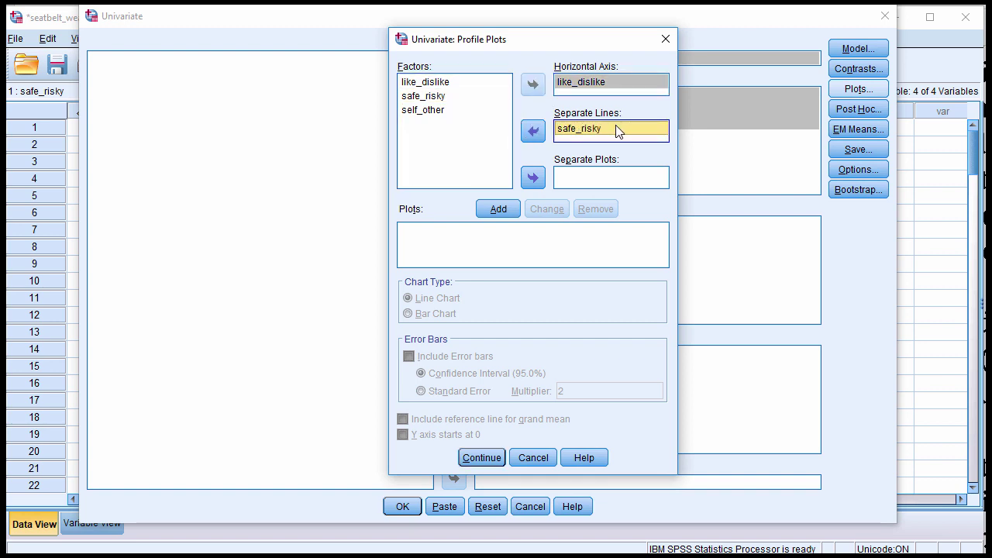
click(450, 111)
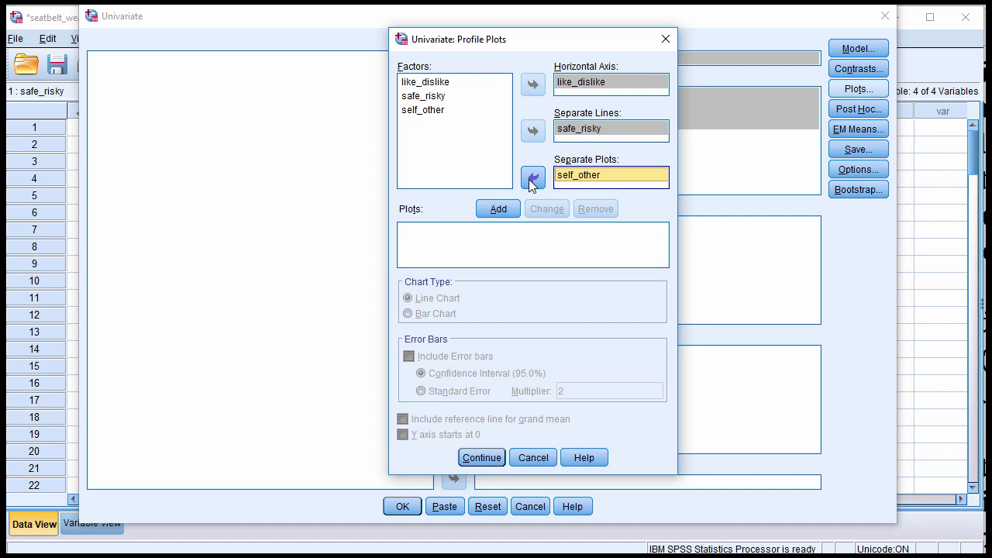
click(497, 212)
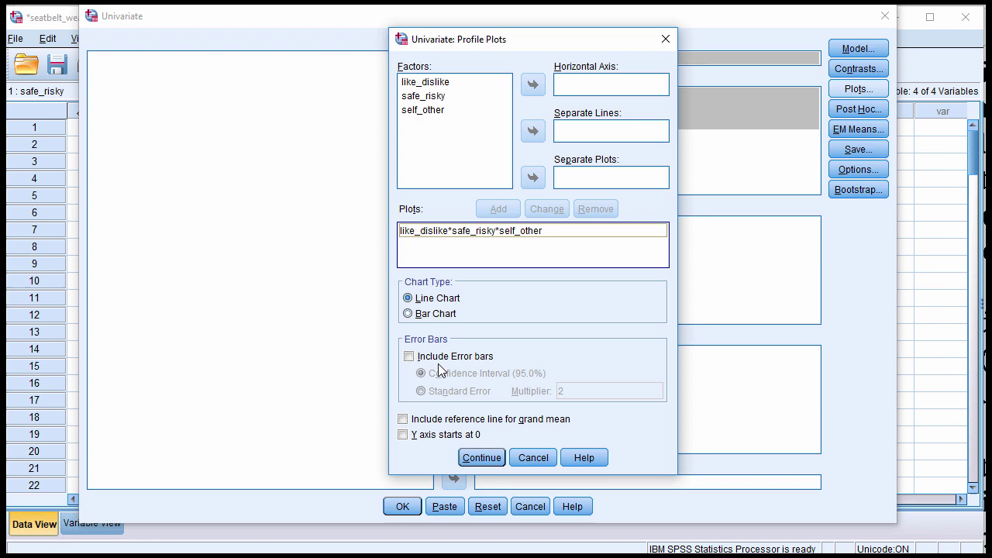
click(475, 457)
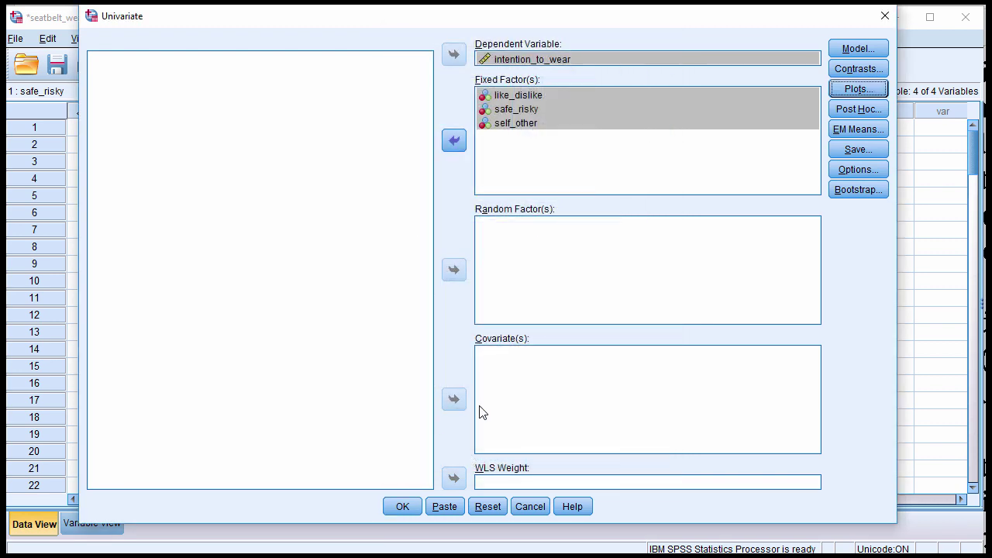
Step: Display estimated marginal means for like_dislike, safe_risky, self_other and all their interactions
click(852, 130)
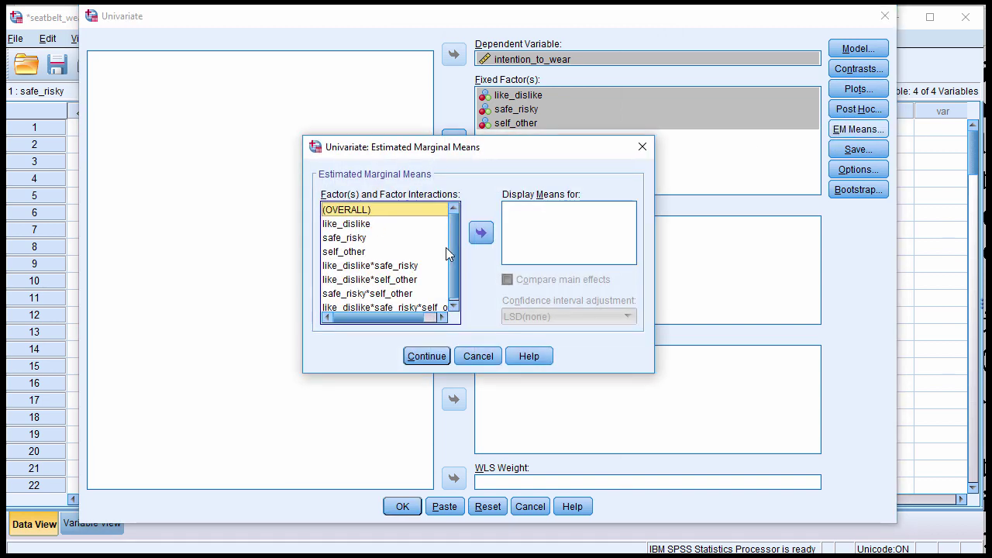
scroll(455, 273, down, 1)
scroll(447, 269, up, 1)
click(363, 225)
drag(364, 231, 401, 304)
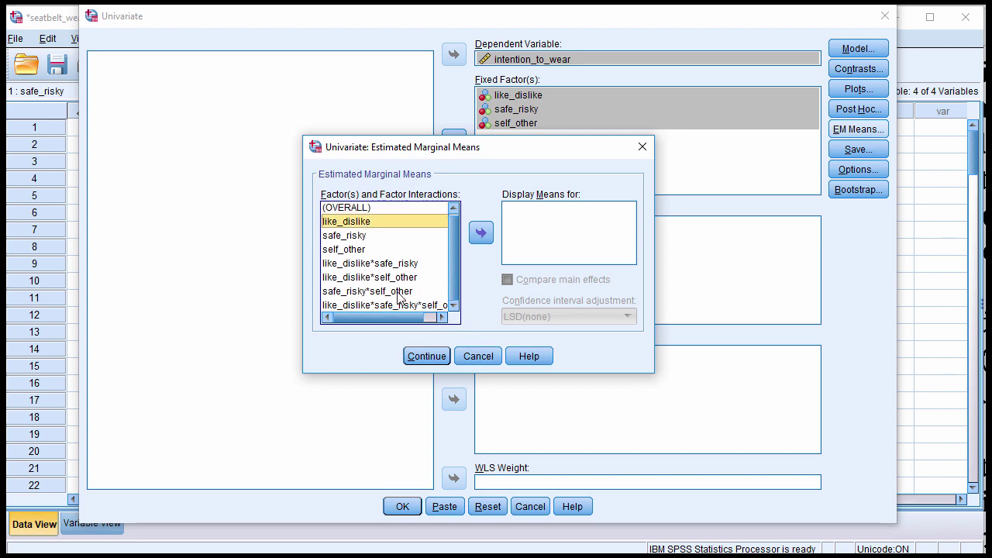
click(480, 232)
click(431, 363)
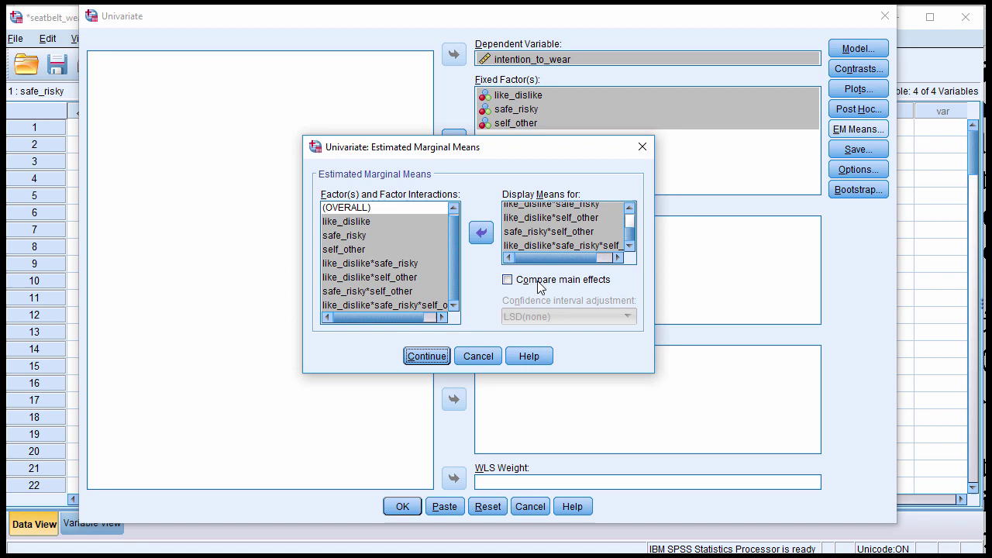
Step: Close the marginal means settings and run the three-way UNIANOVA
click(425, 357)
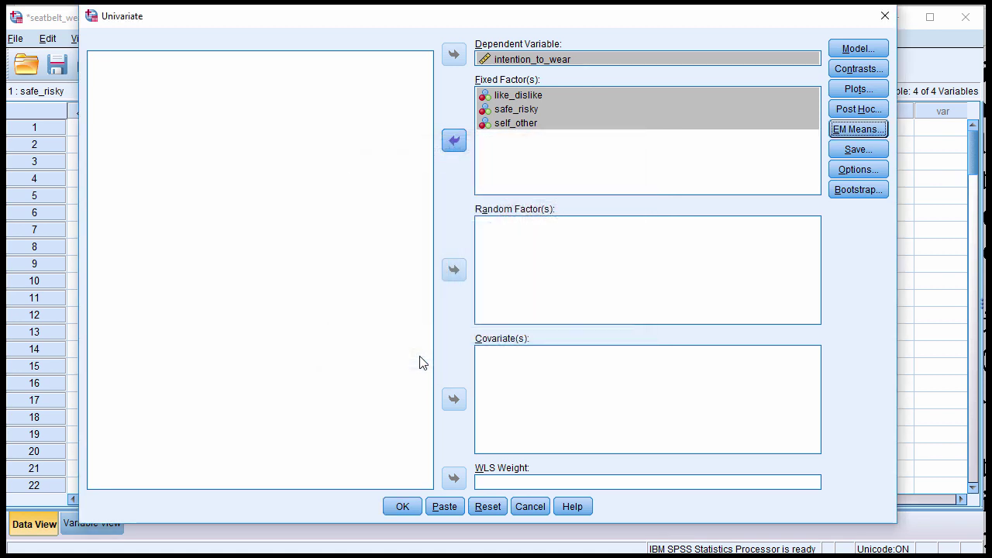
click(404, 510)
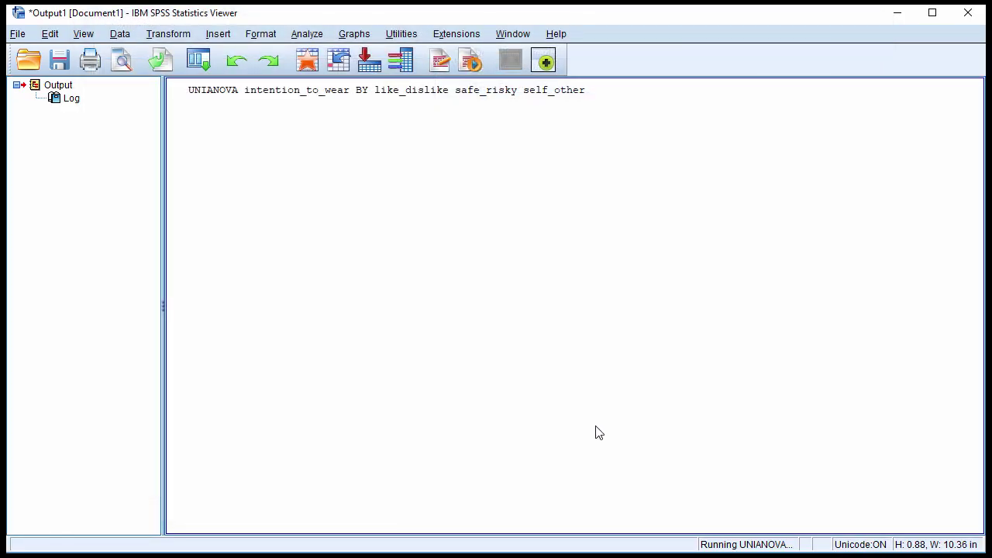
scroll(665, 394, down, 1)
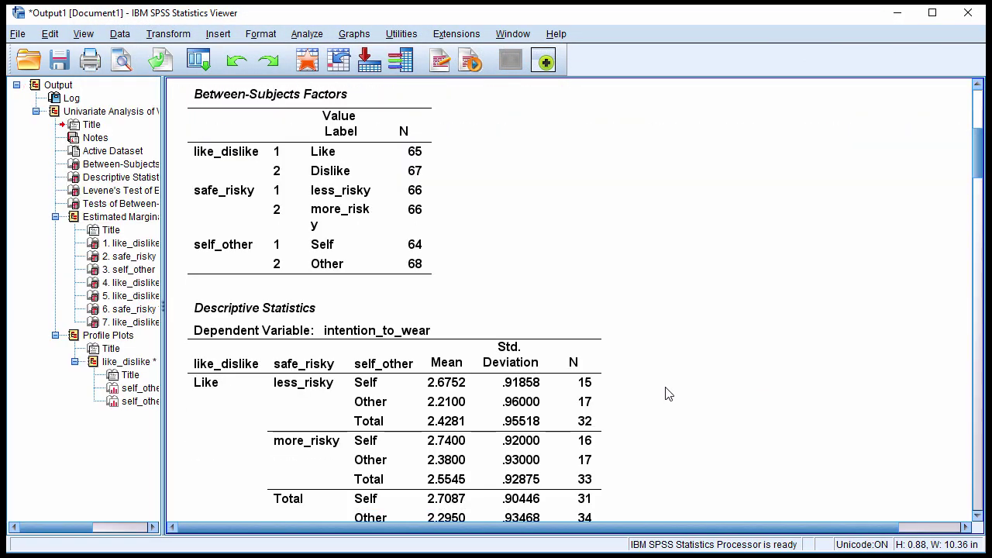
Step: Widen the Value Label column of the Between-Subjects Factors table so labels stop wrapping
click(310, 221)
double_click(310, 221)
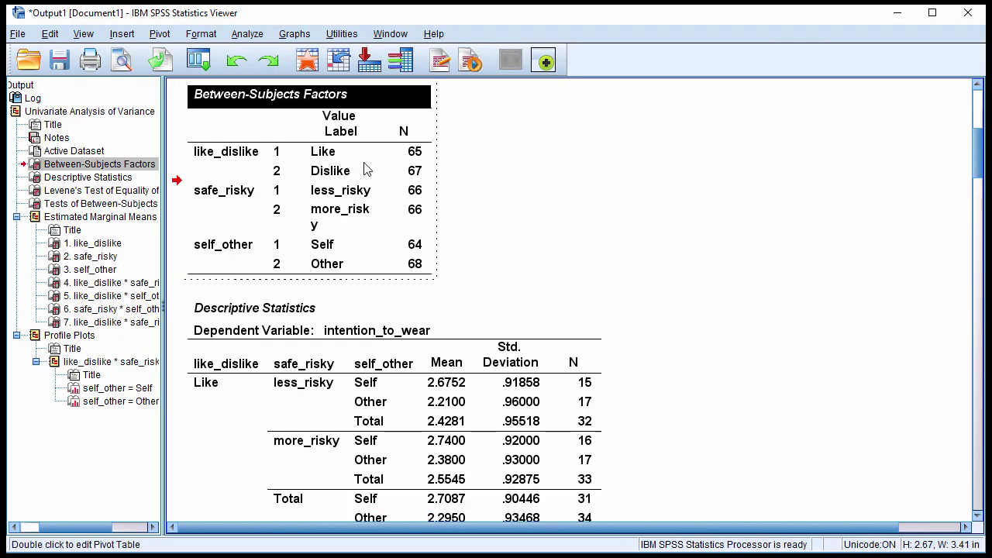
drag(380, 147, 391, 146)
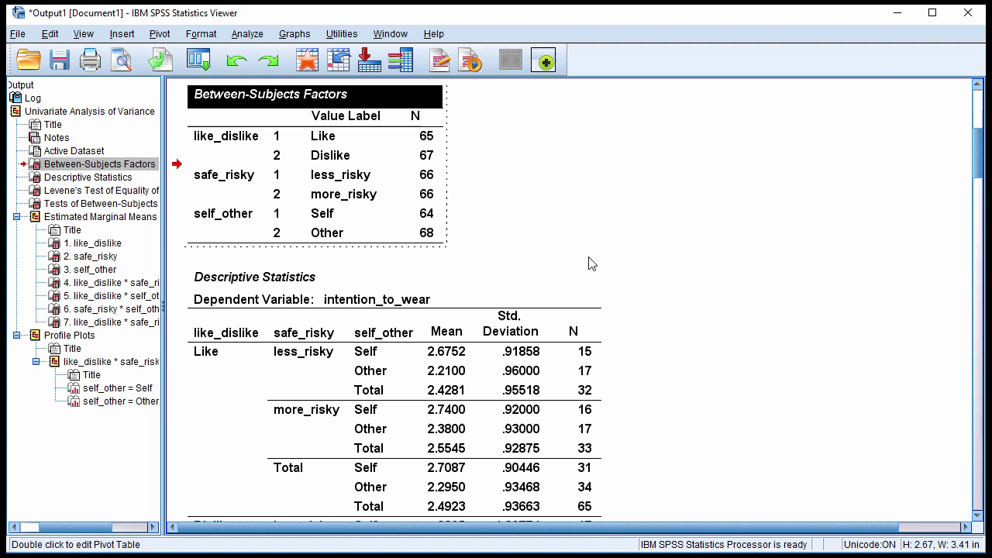
Step: Scroll through the output to review Levene's test (F(7,124)=.432, p=.880)
scroll(574, 294, down, 3)
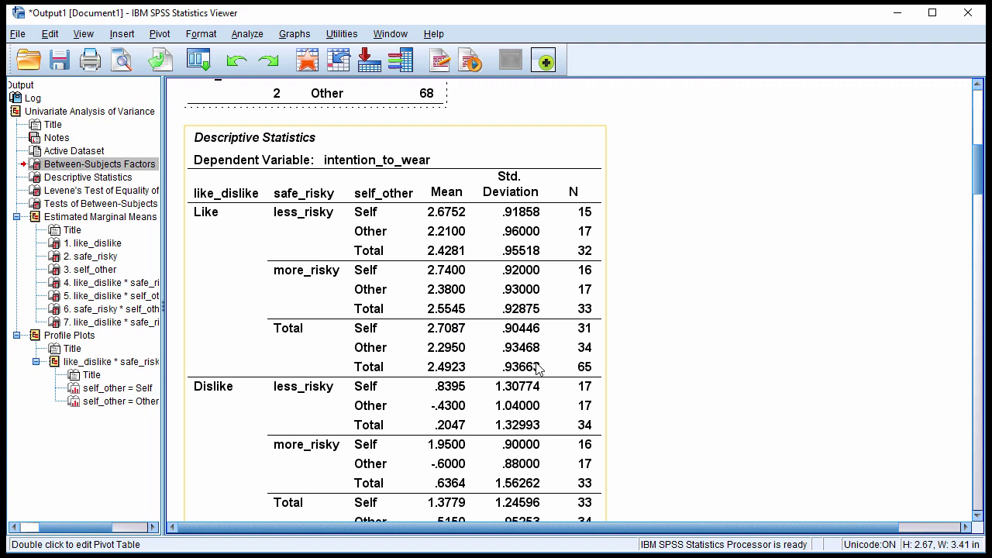
scroll(717, 391, down, 2)
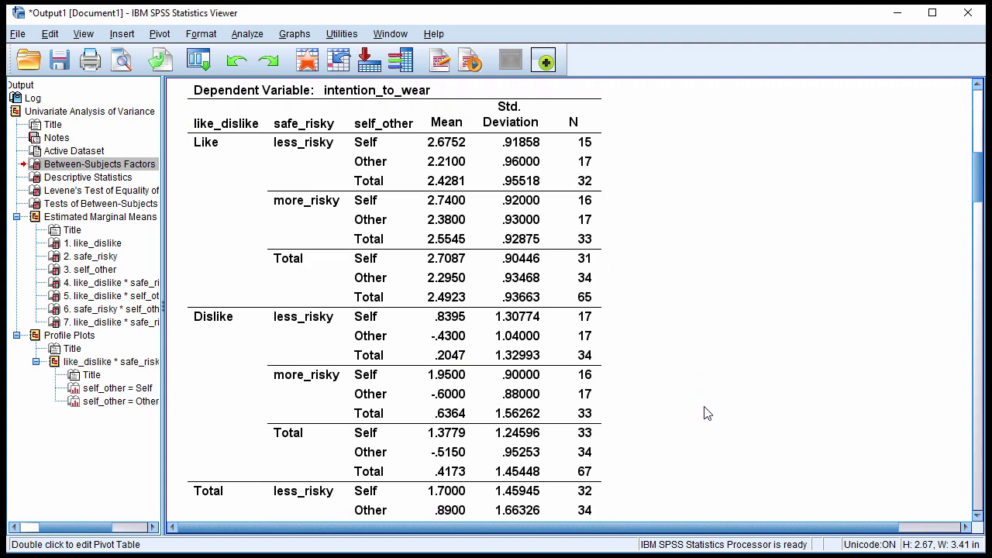
scroll(707, 413, down, 2)
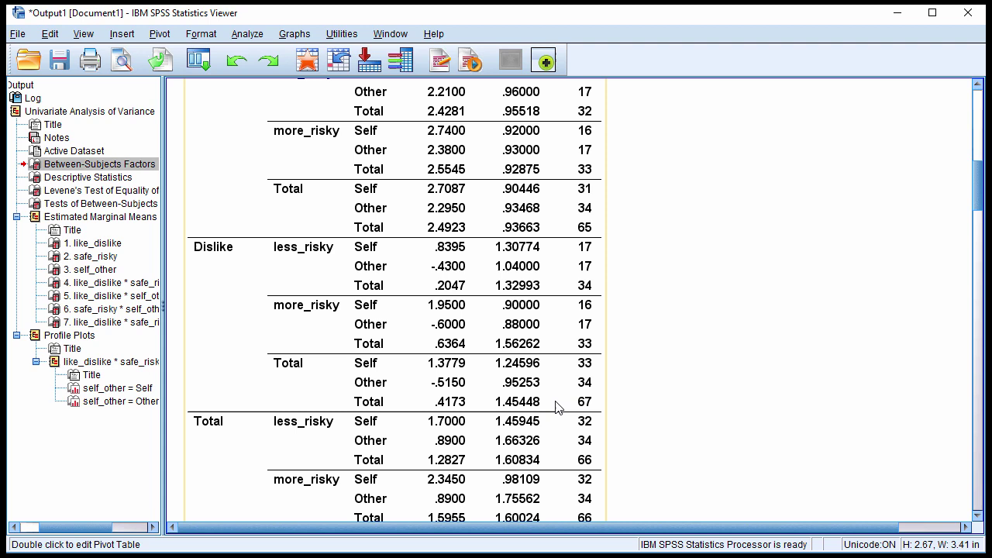
scroll(555, 407, up, 5)
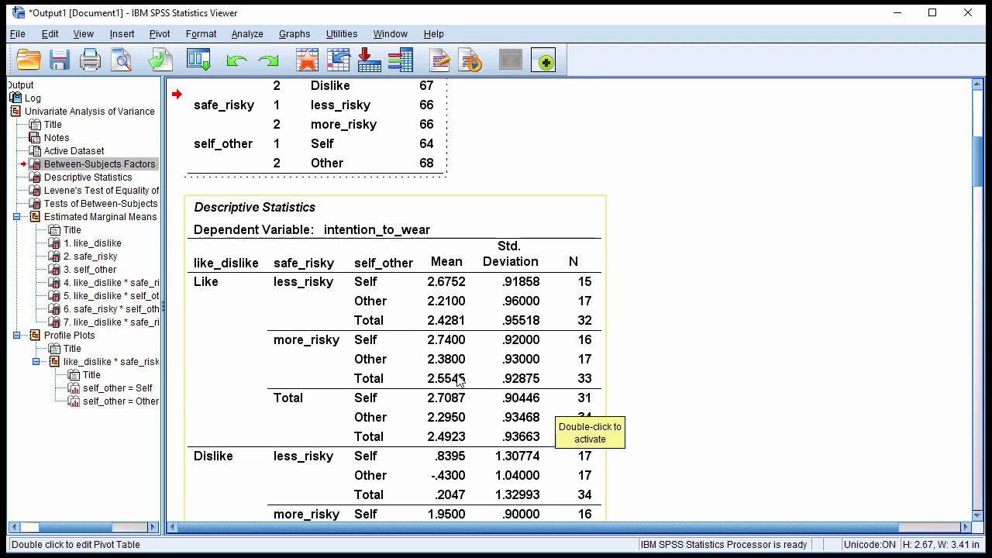
scroll(457, 380, down, 10)
scroll(458, 380, up, 8)
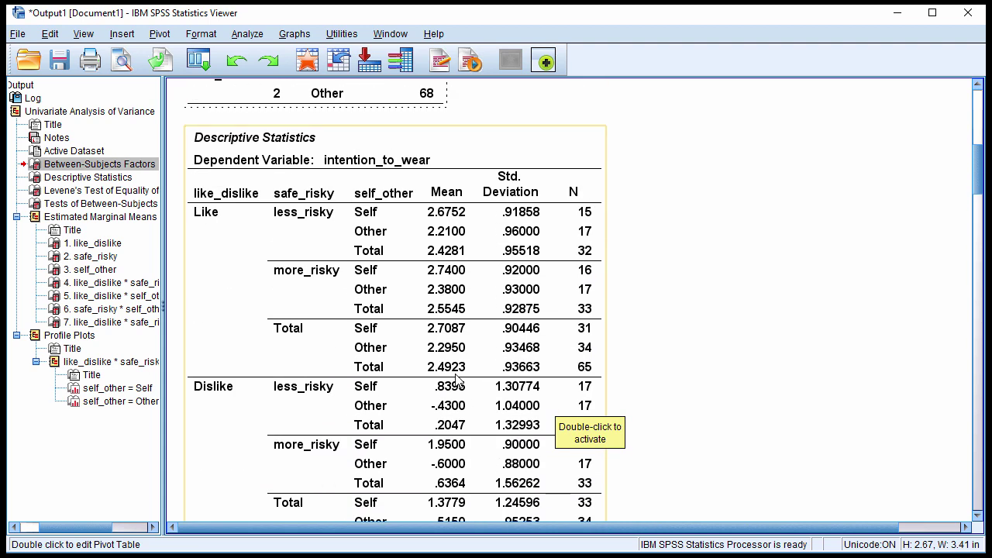
scroll(457, 380, up, 7)
scroll(458, 379, down, 10)
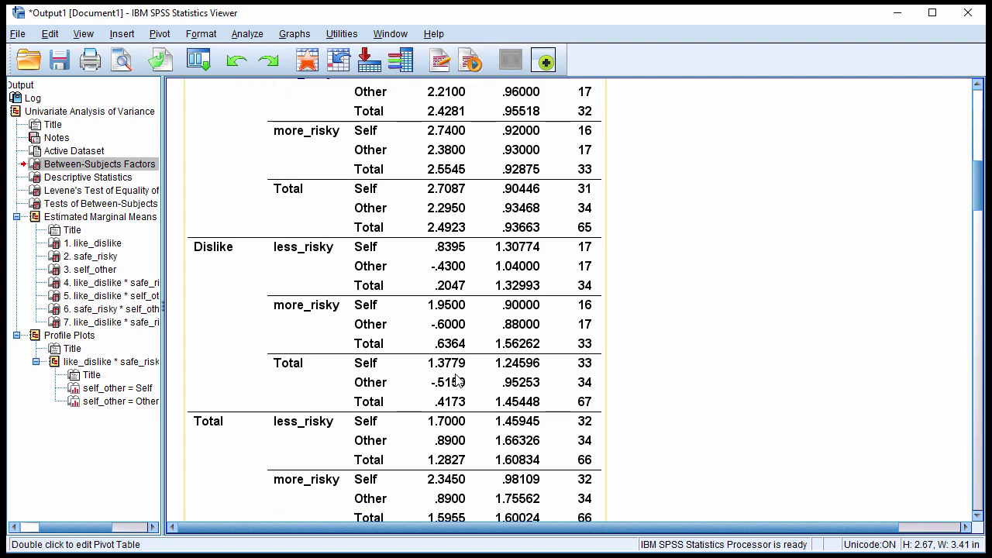
scroll(457, 380, down, 3)
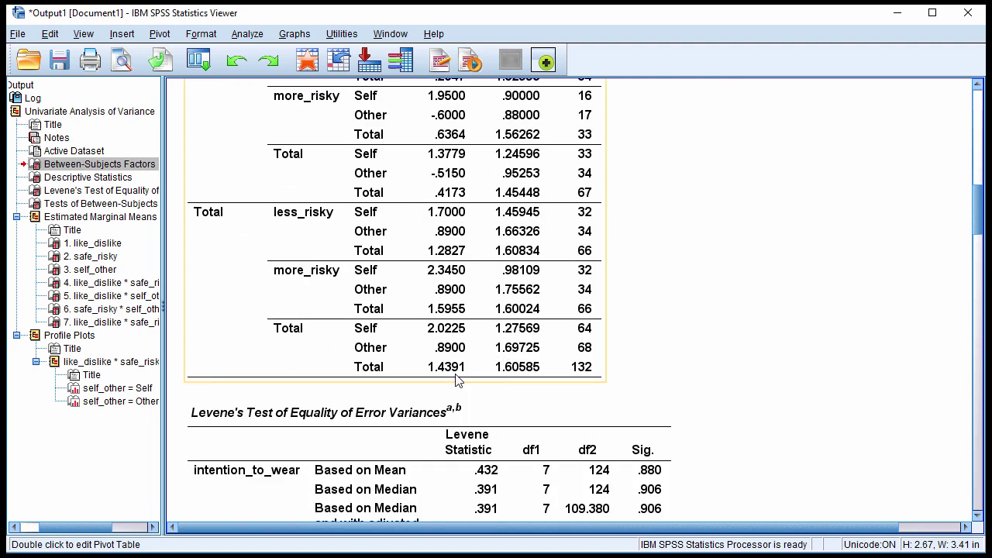
scroll(457, 379, down, 3)
scroll(457, 380, up, 8)
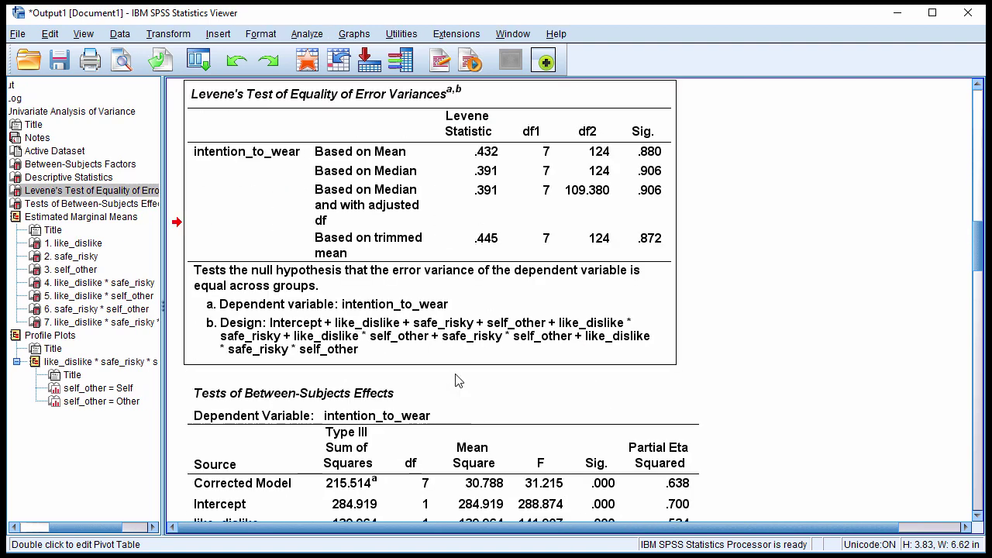
scroll(458, 379, up, 2)
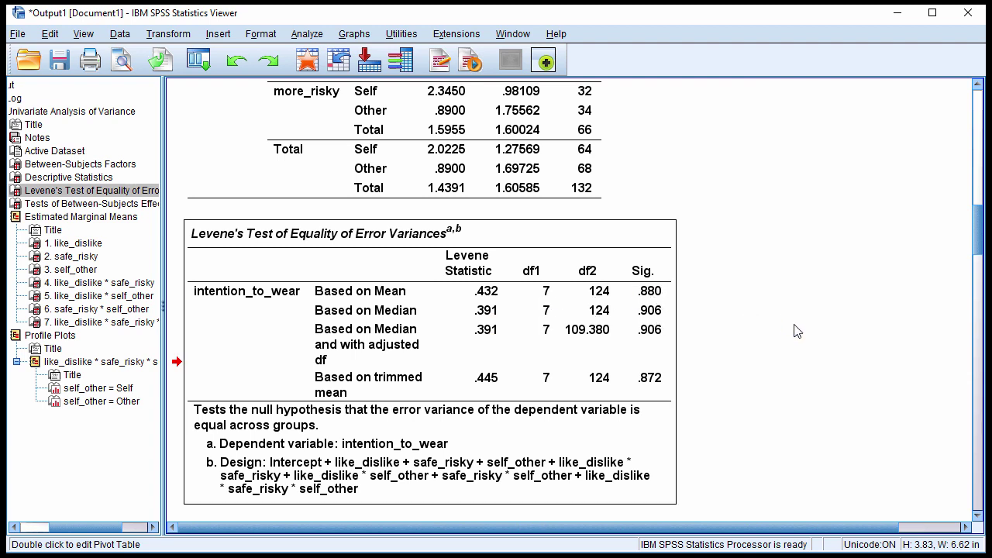
scroll(795, 333, up, 5)
scroll(795, 333, up, 2)
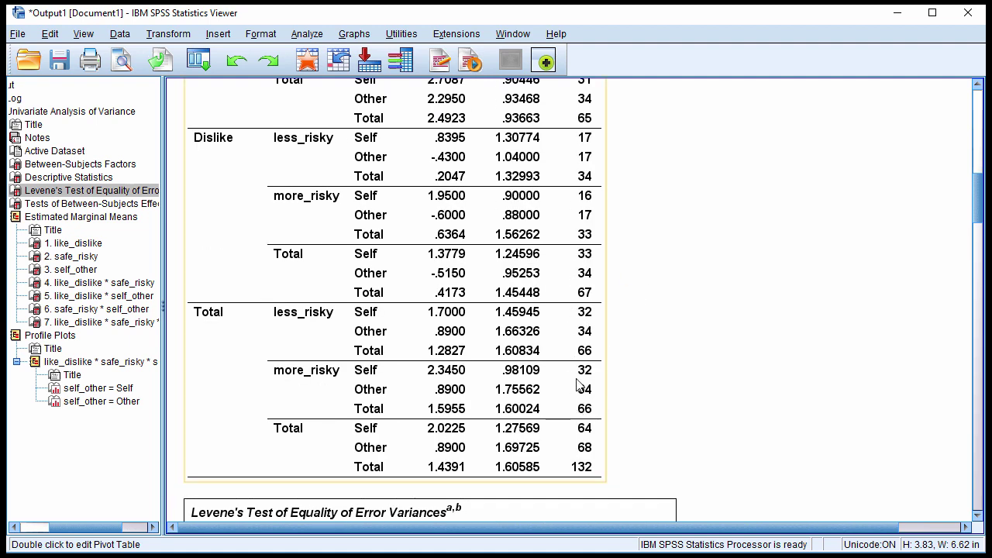
scroll(670, 351, up, 2)
scroll(671, 351, up, 4)
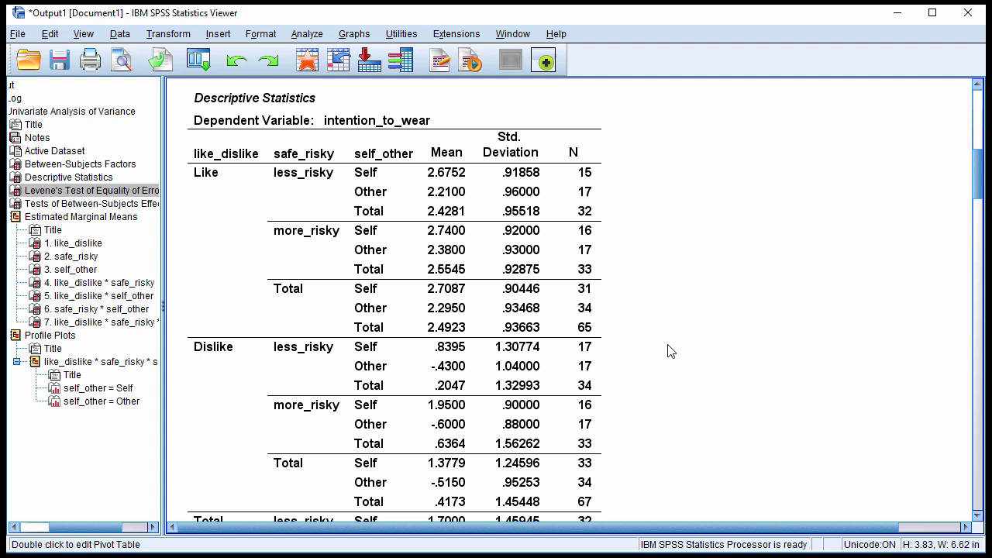
scroll(671, 351, down, 10)
scroll(670, 351, down, 14)
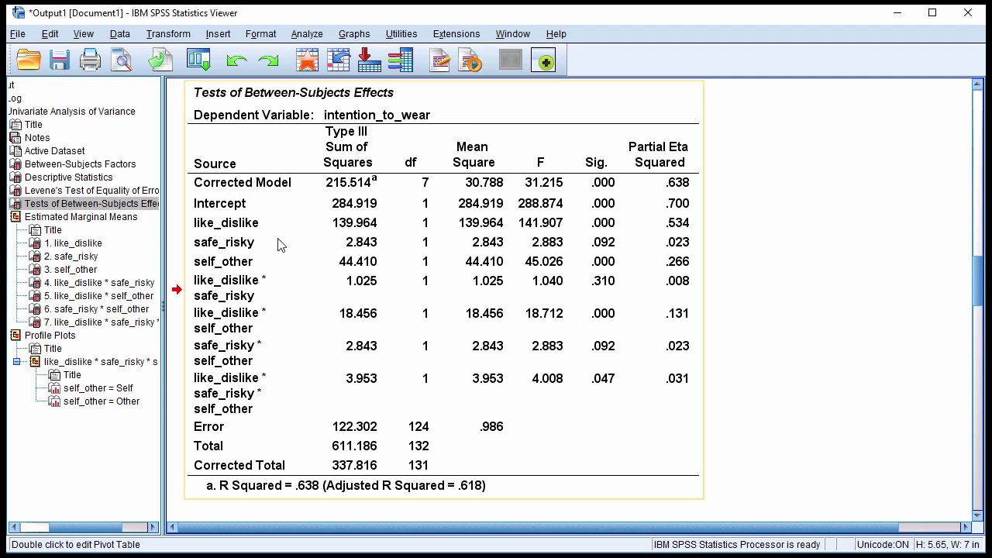
Step: Drag the Source column border of Tests of Between-Subjects Effects wider, then finish editing
double_click(316, 247)
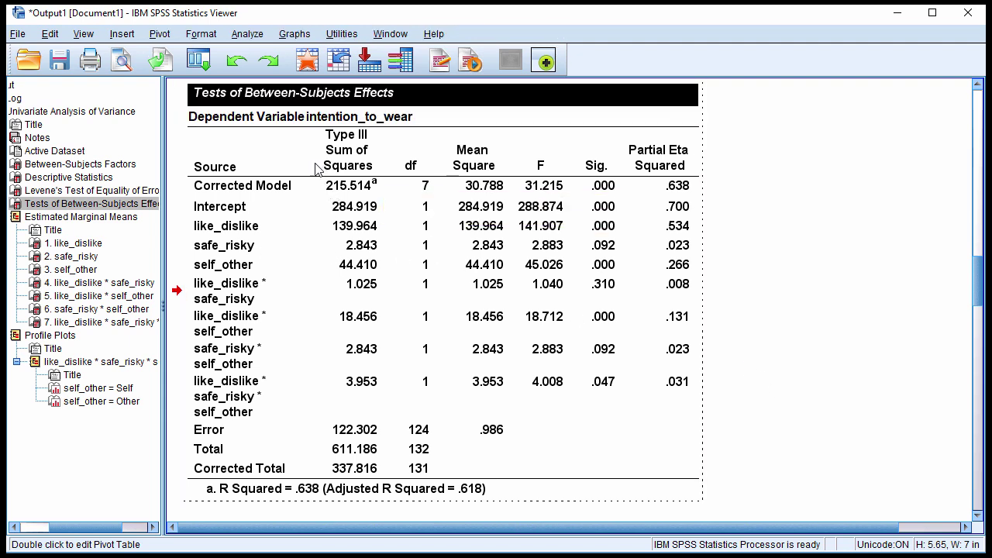
drag(327, 162, 365, 162)
click(856, 364)
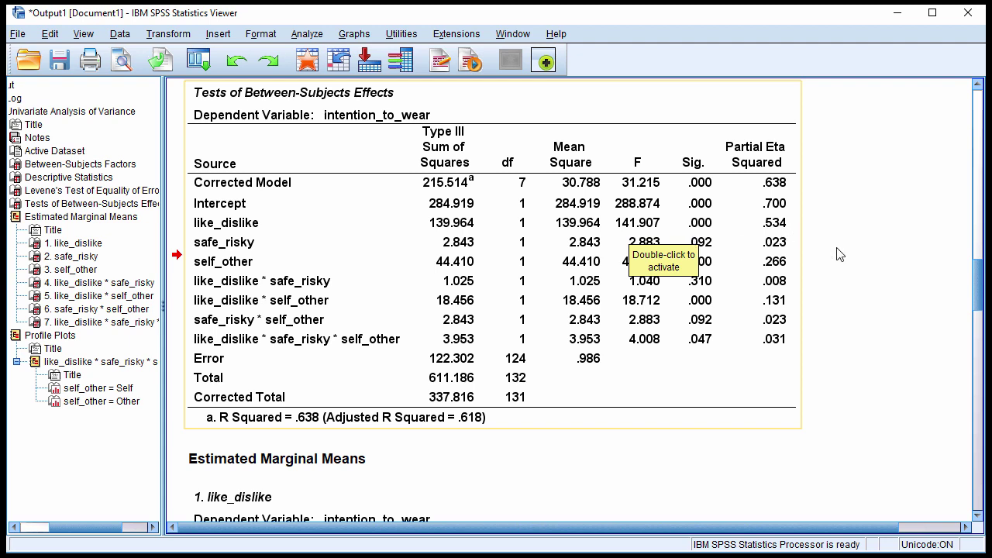
Step: Scroll past Descriptive Statistics and Levene's test to the Tests of Between-Subjects Effects table
scroll(917, 272, up, 20)
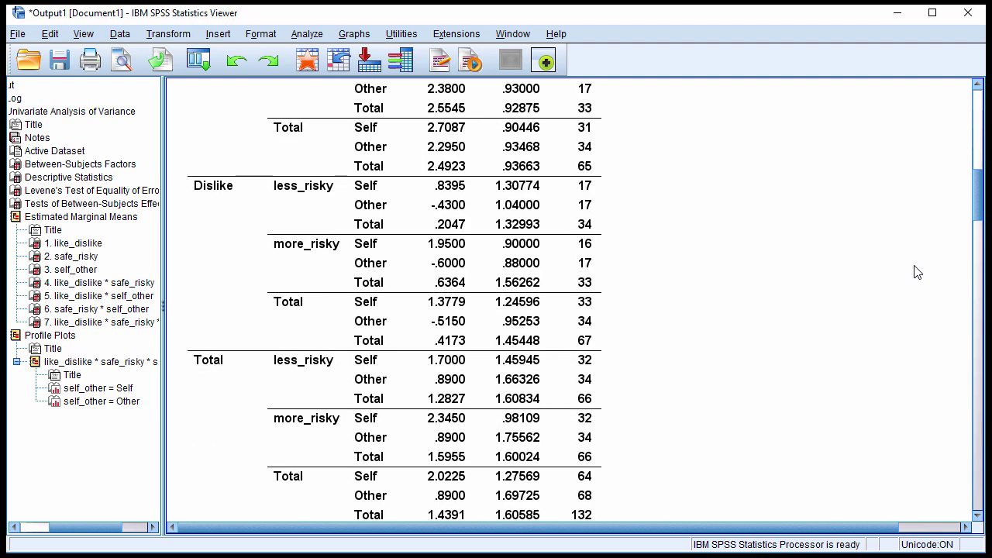
scroll(917, 271, down, 3)
scroll(917, 271, up, 9)
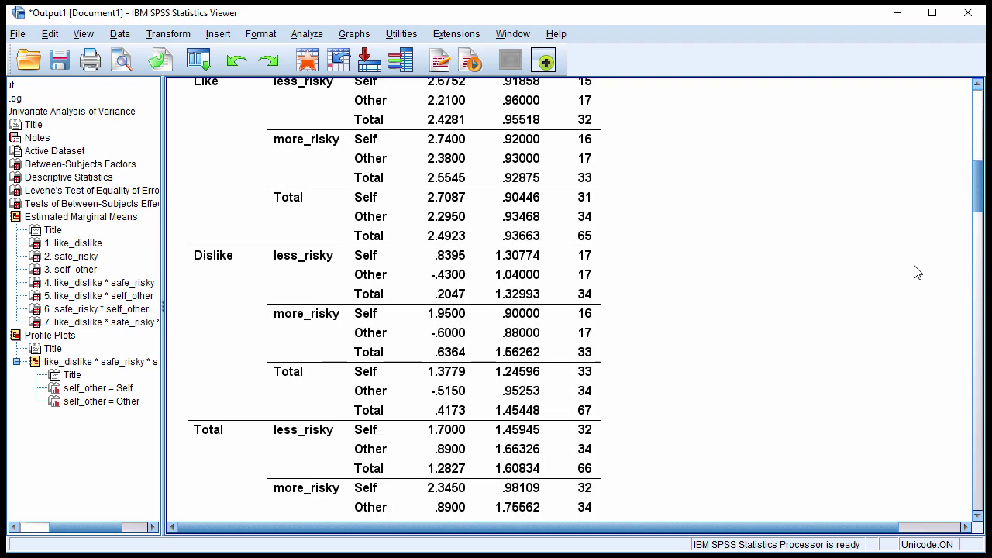
scroll(917, 271, down, 2)
scroll(553, 329, up, 2)
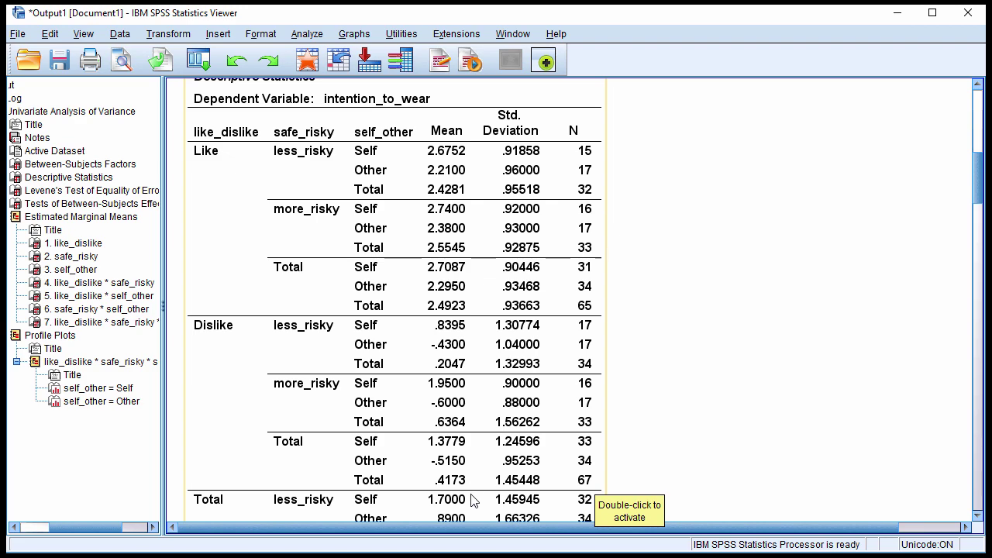
scroll(798, 387, down, 15)
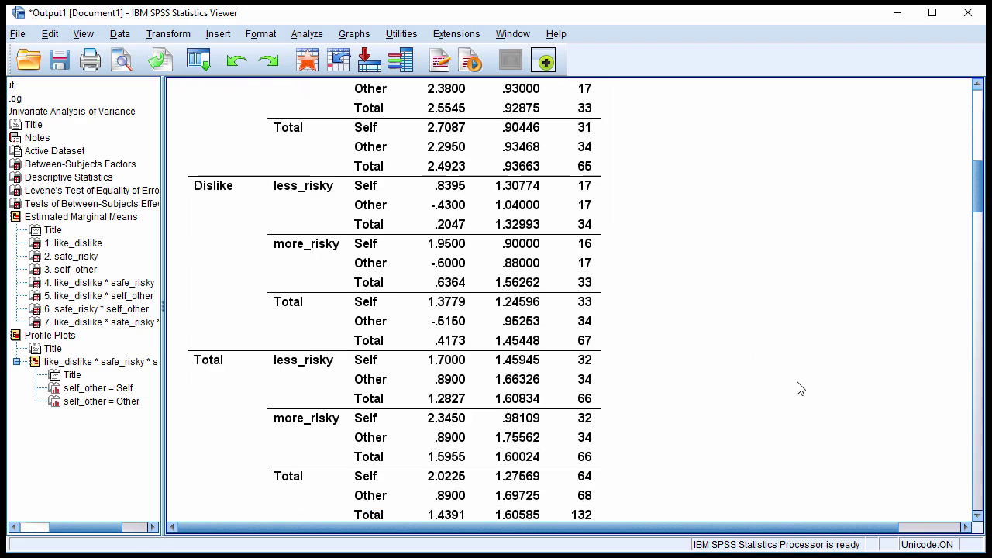
scroll(238, 231, up, 12)
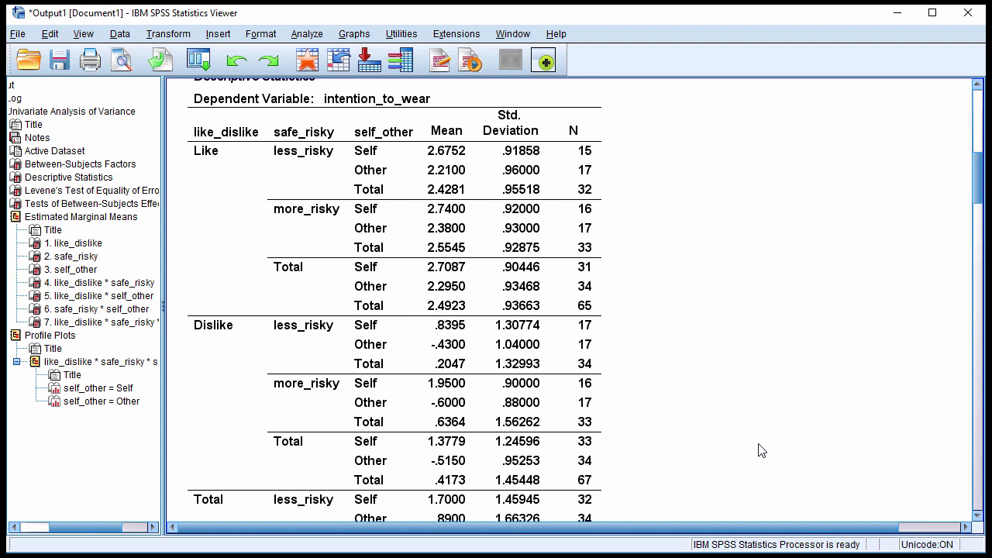
scroll(524, 310, down, 15)
click(527, 330)
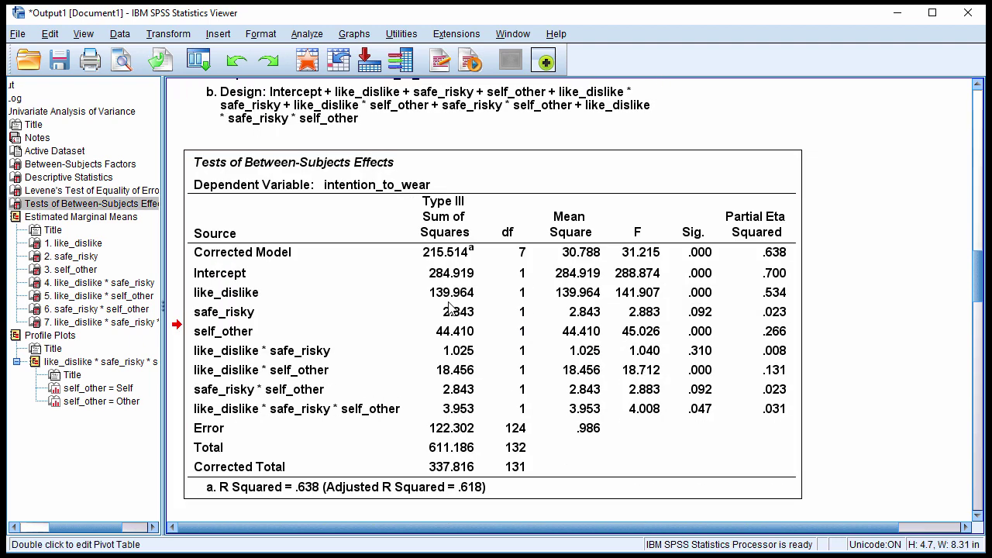
scroll(527, 326, down, 8)
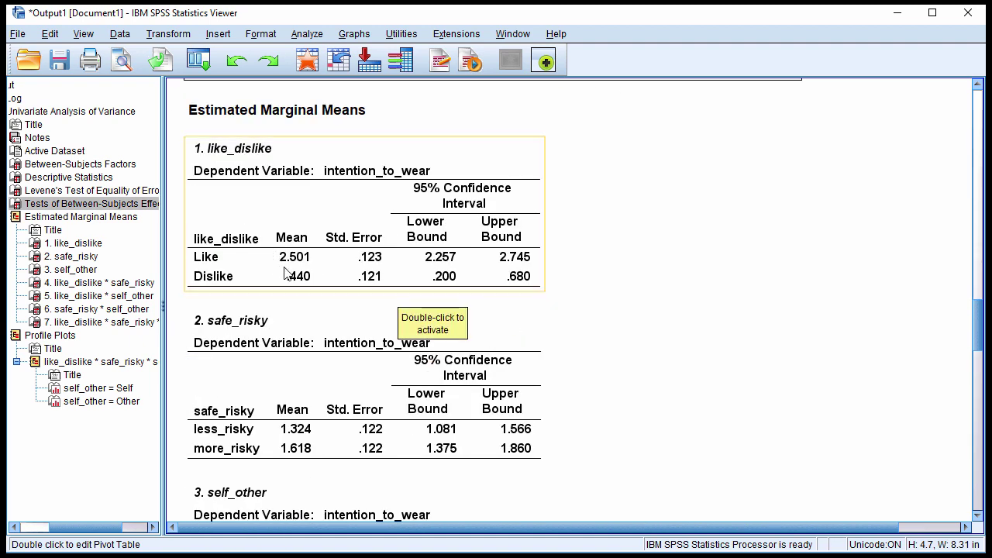
click(286, 276)
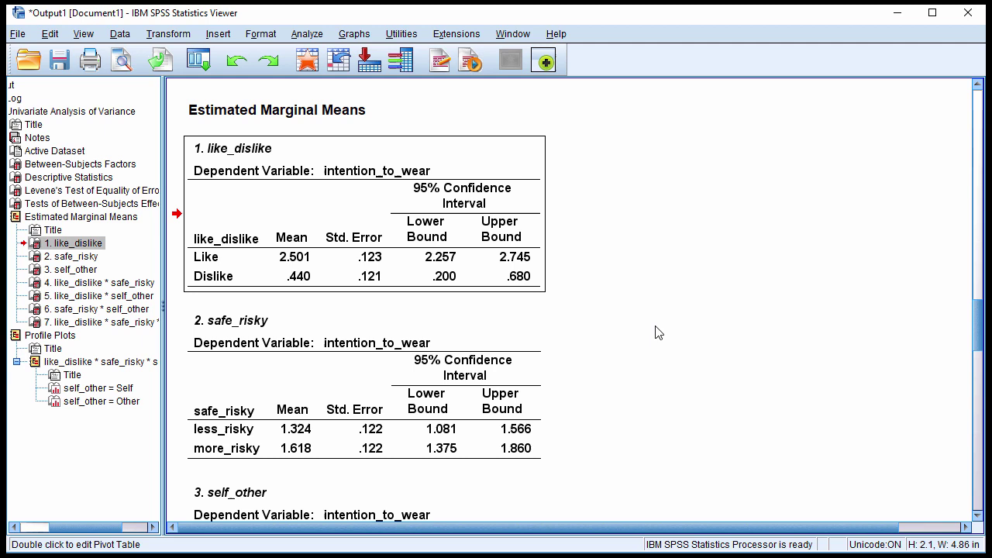
scroll(655, 332, up, 5)
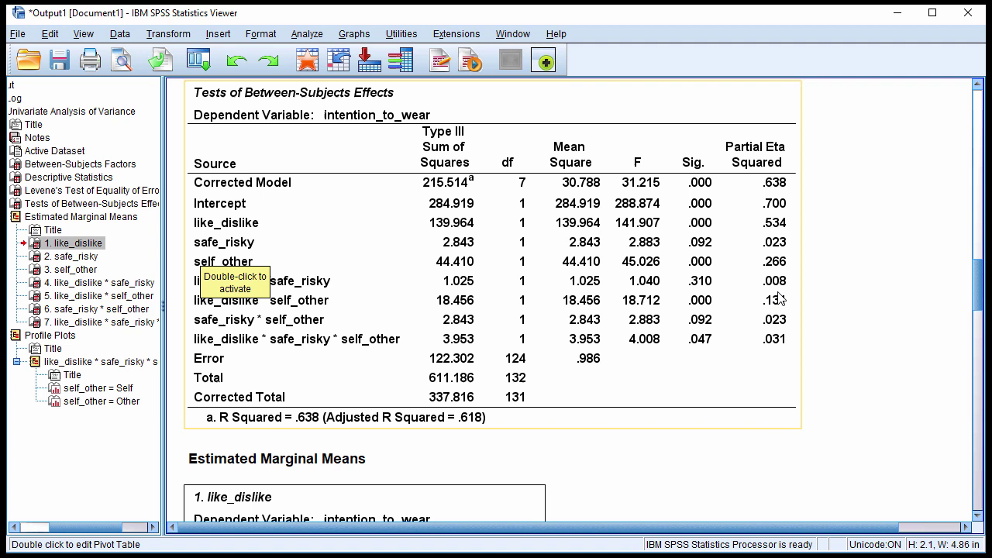
click(899, 319)
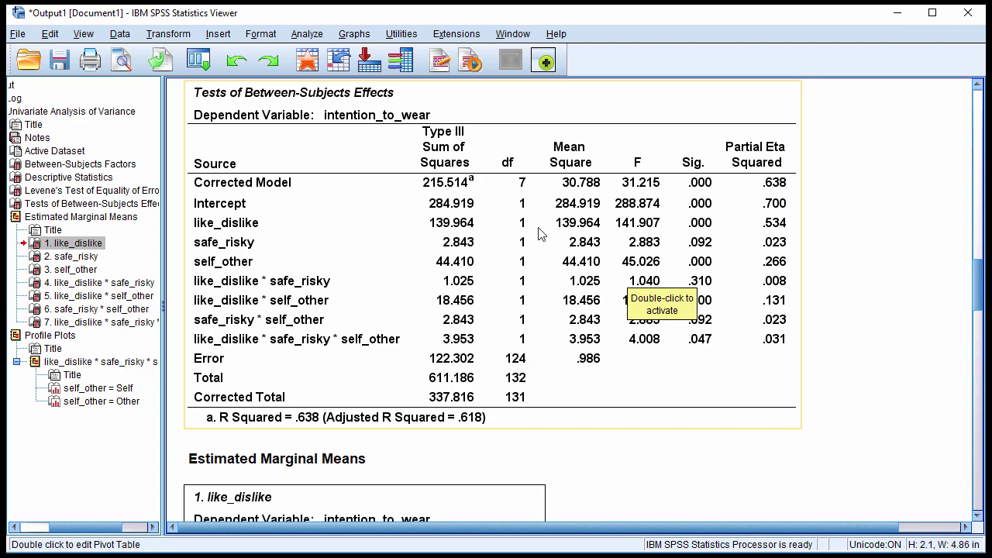
scroll(577, 301, up, 10)
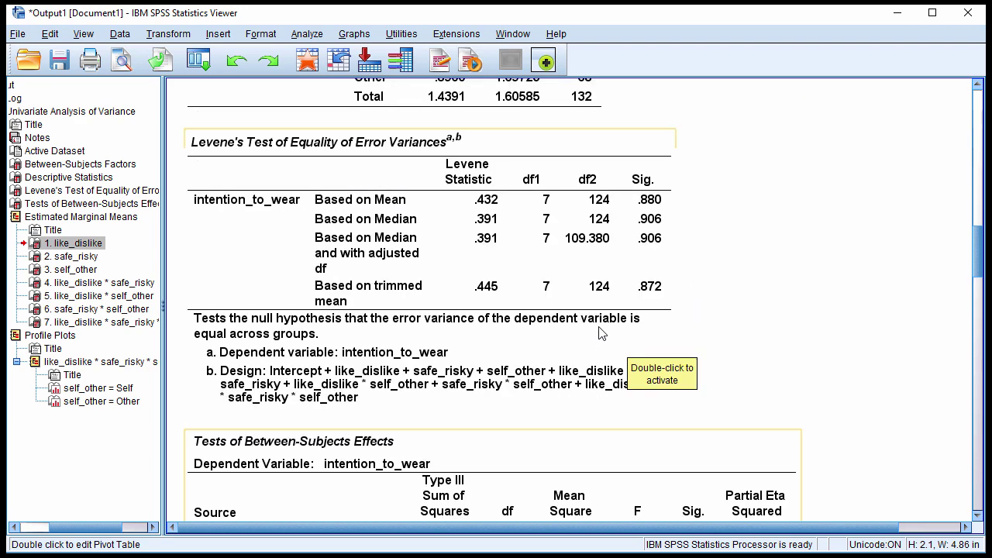
scroll(599, 332, down, 10)
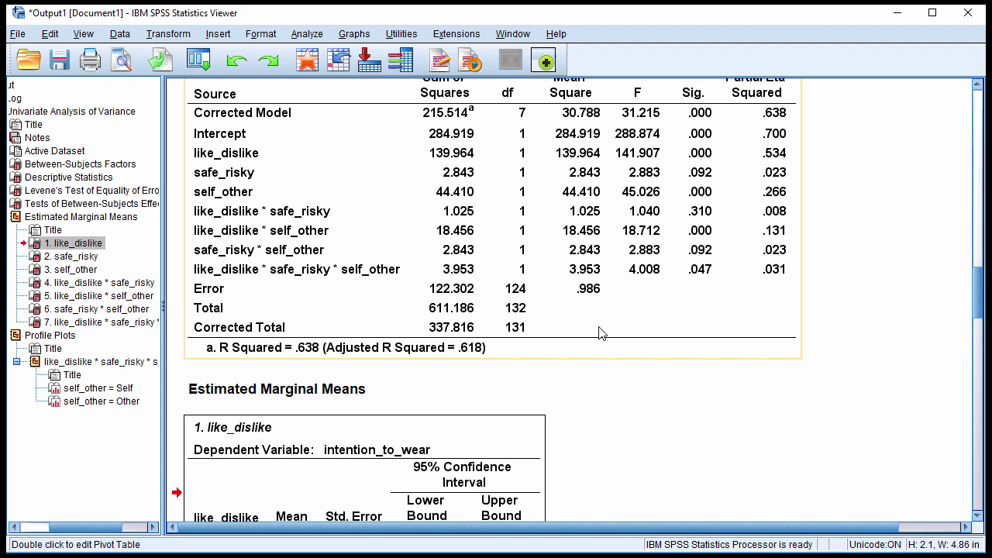
scroll(598, 334, down, 3)
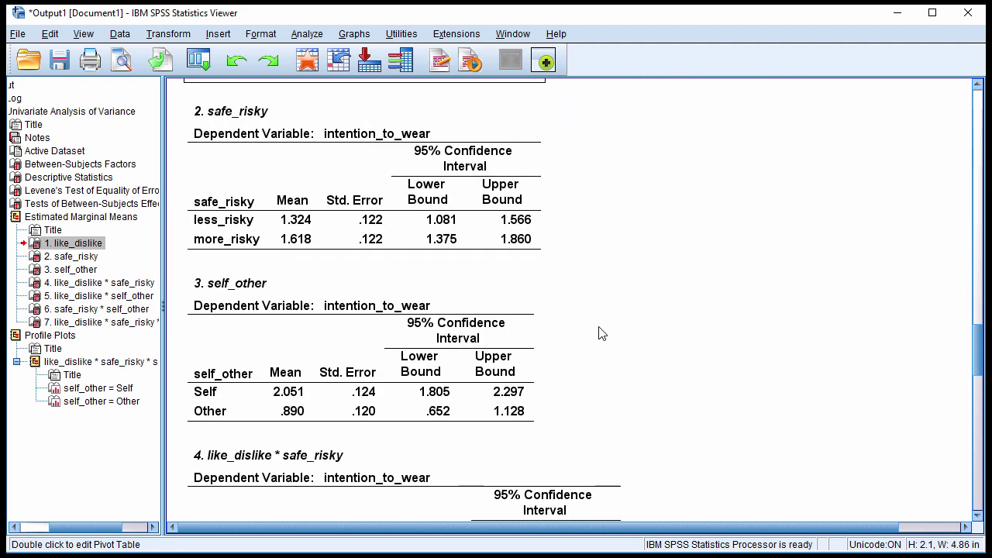
click(380, 355)
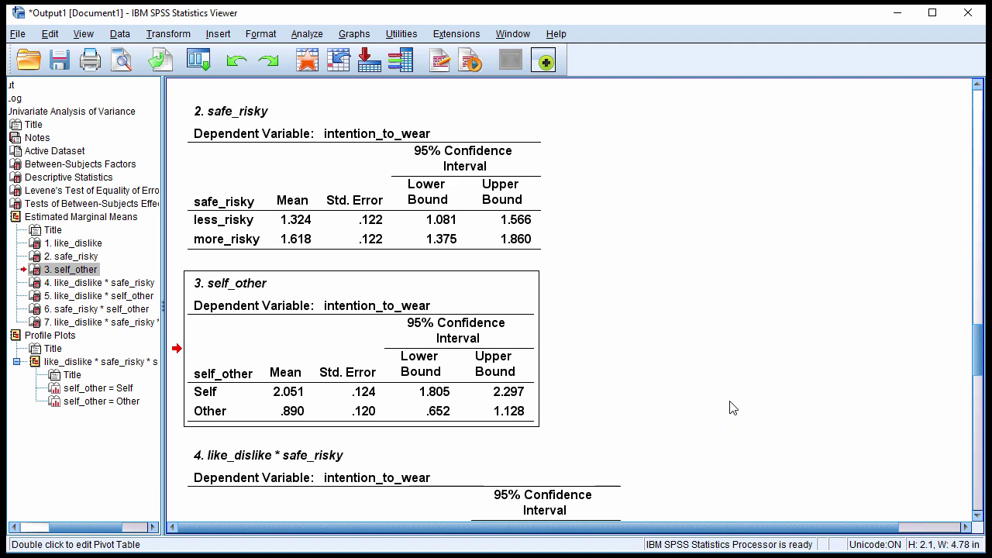
scroll(698, 374, up, 10)
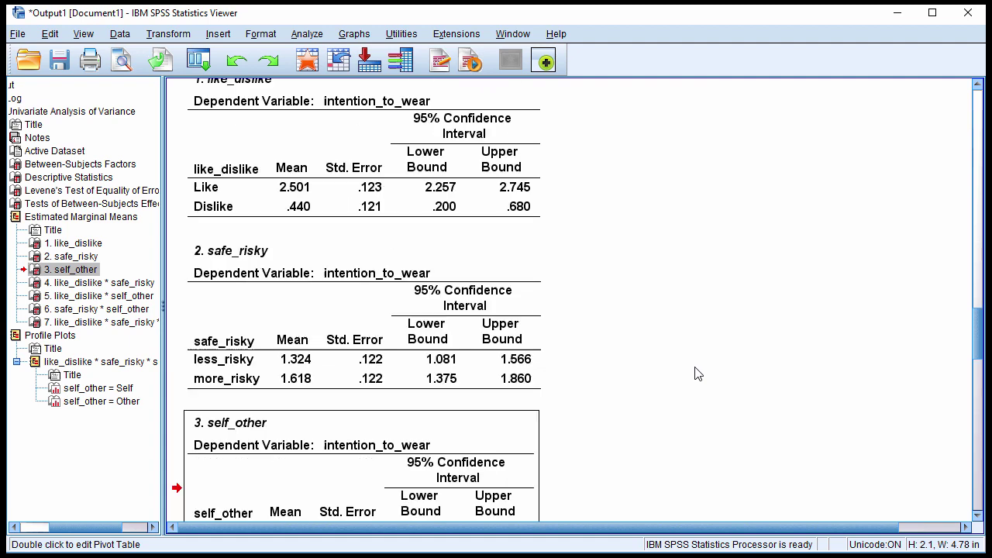
scroll(702, 380, up, 2)
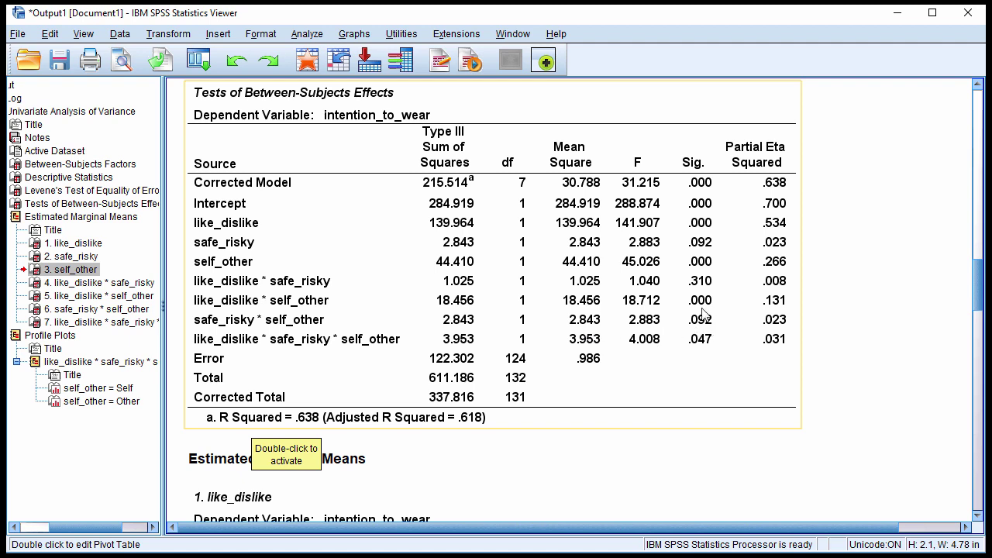
click(674, 440)
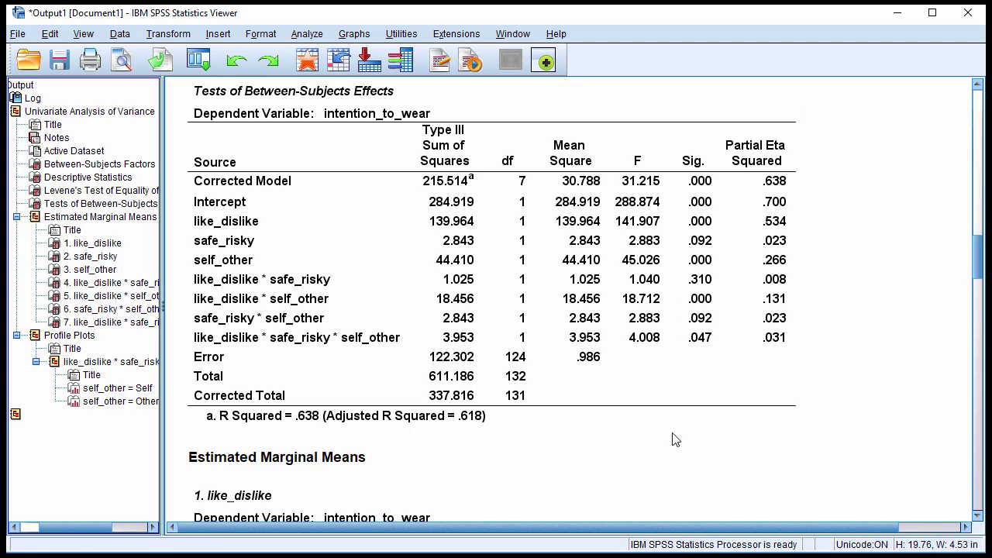
click(574, 416)
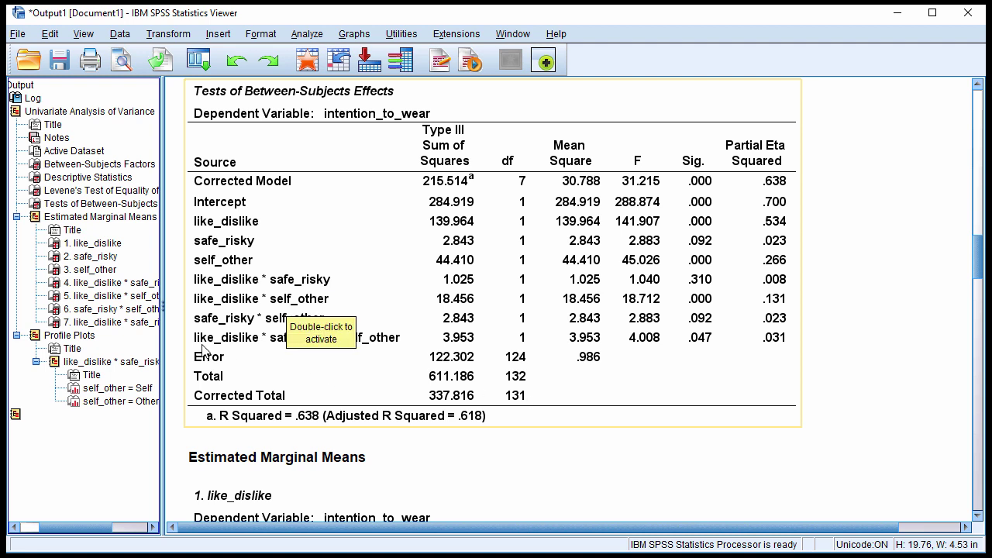
click(645, 438)
click(288, 421)
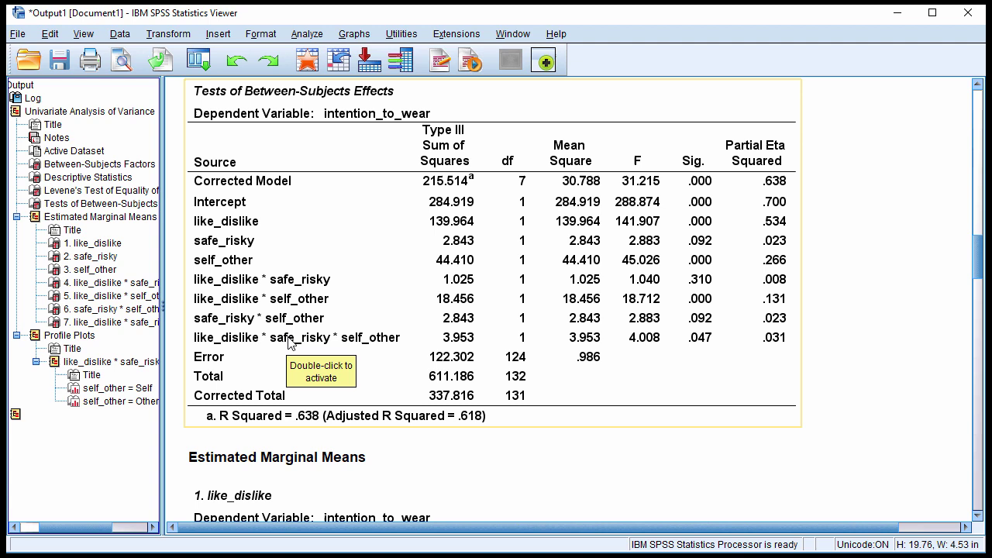
Step: Split the file with Compare groups, grouping cases by safe_risky
click(121, 37)
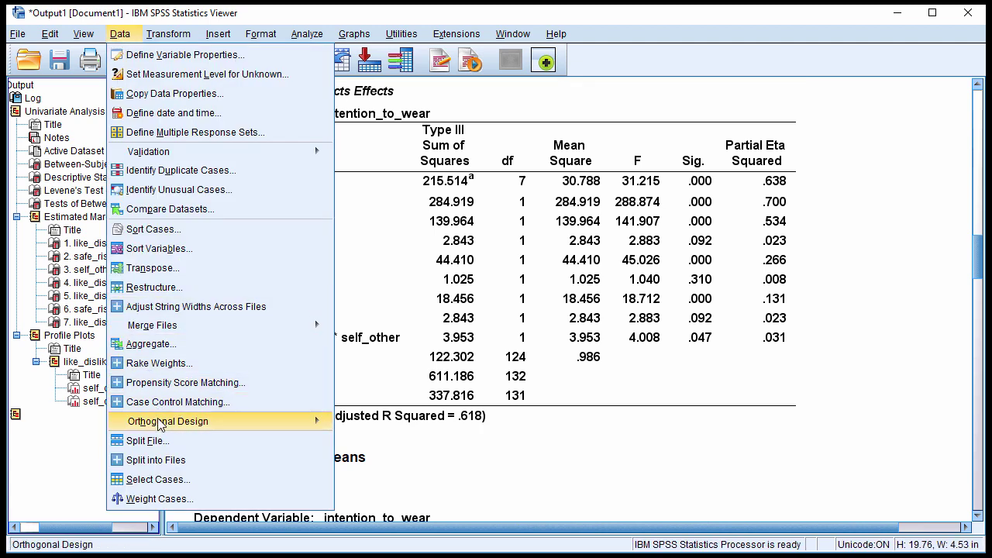
click(152, 440)
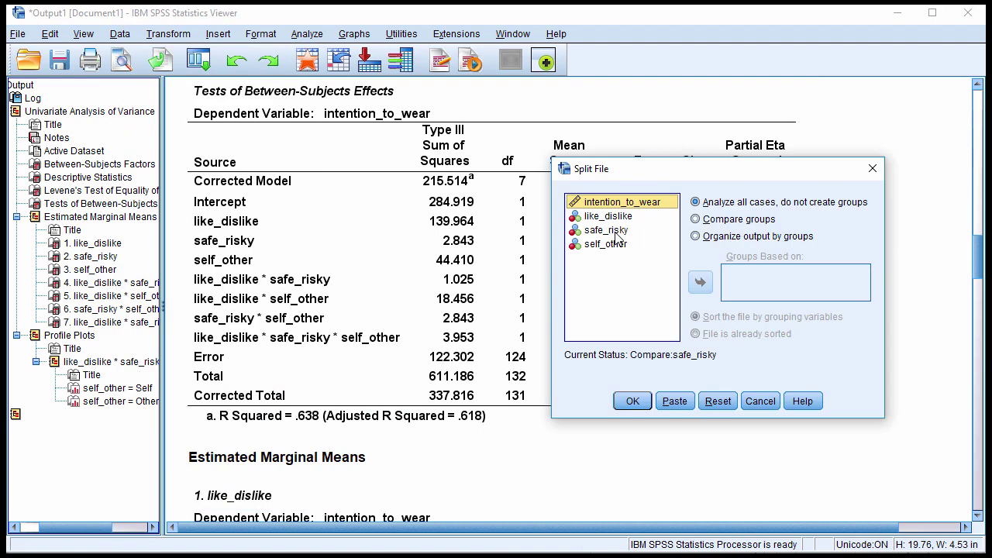
click(696, 220)
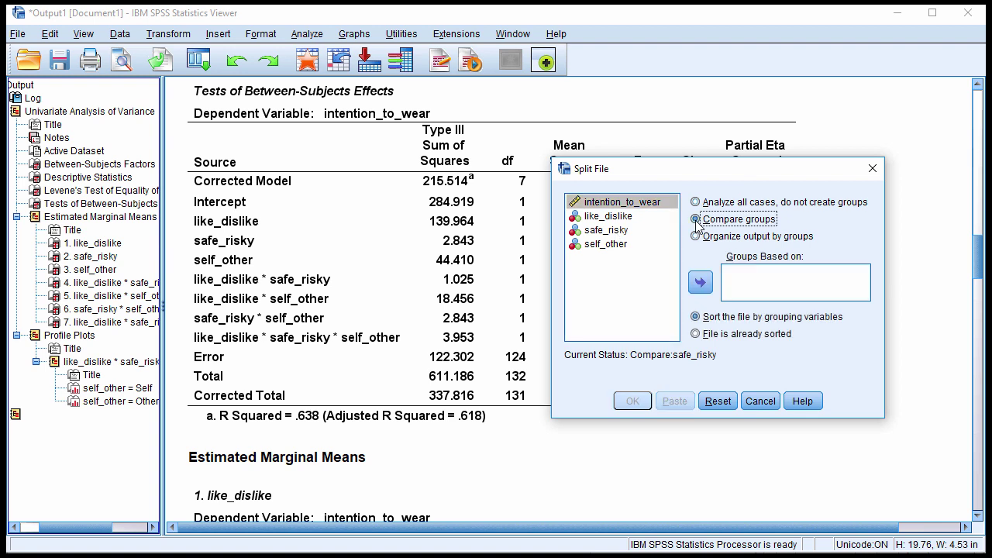
click(613, 233)
click(700, 283)
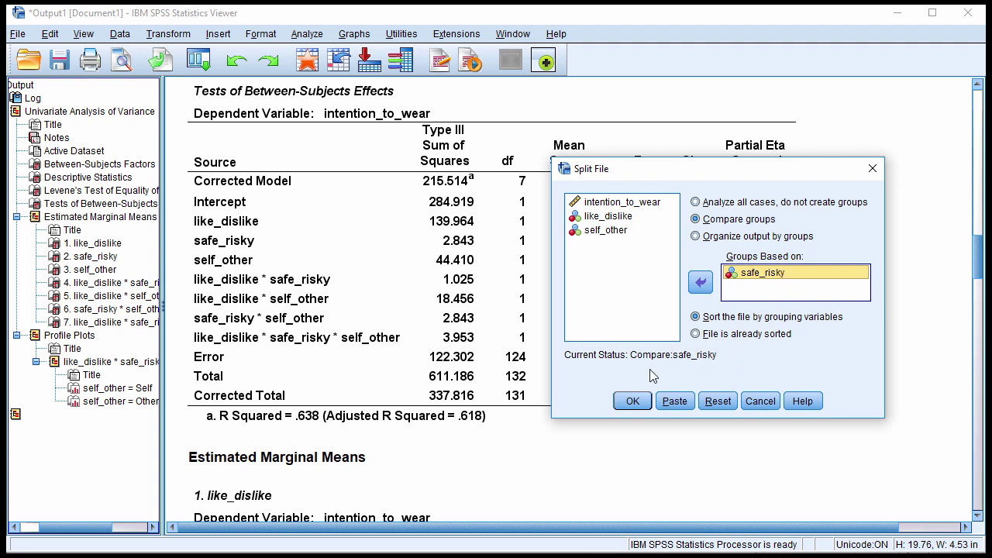
click(633, 401)
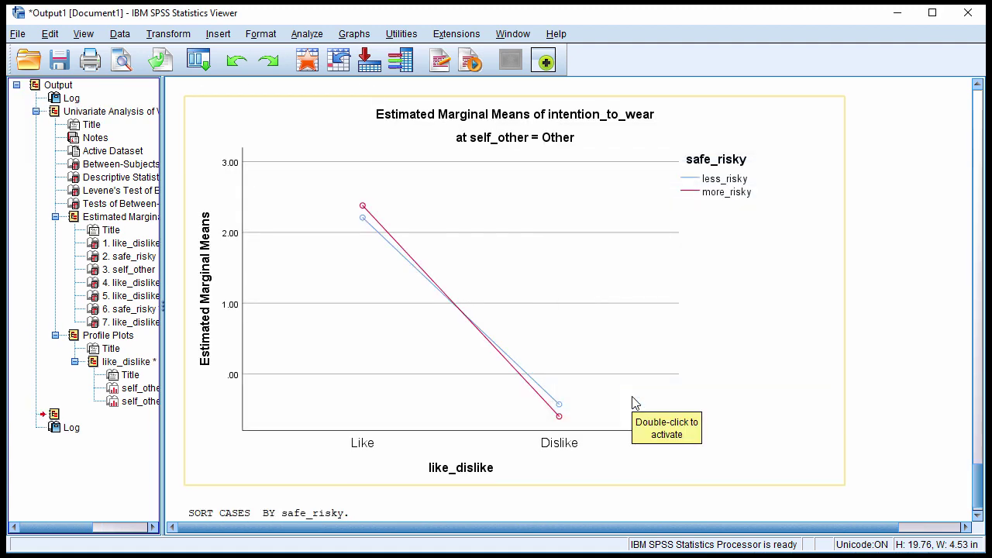
Step: Start a new Univariate GLM analysis and bring up its Profile Plots settings
click(307, 33)
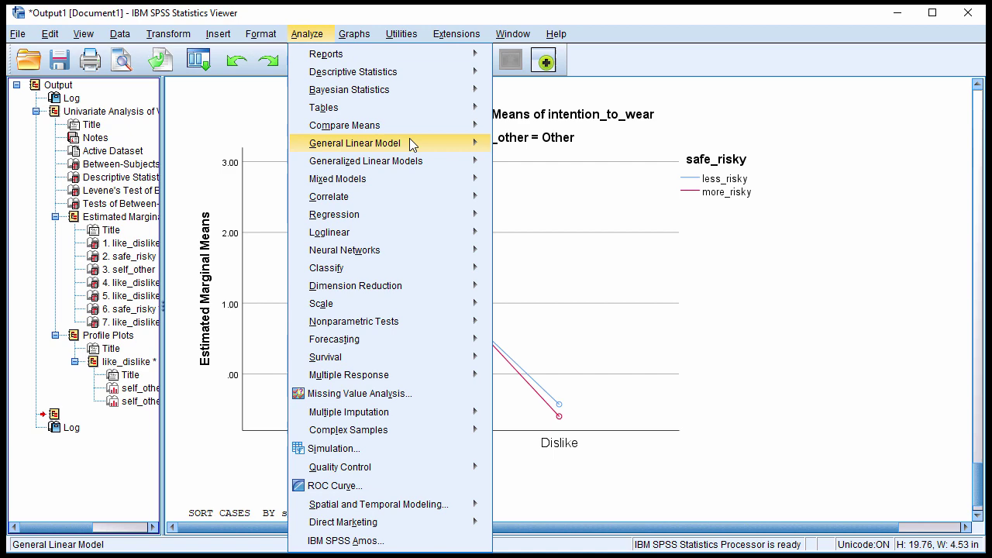
mouse_move(410, 145)
click(518, 152)
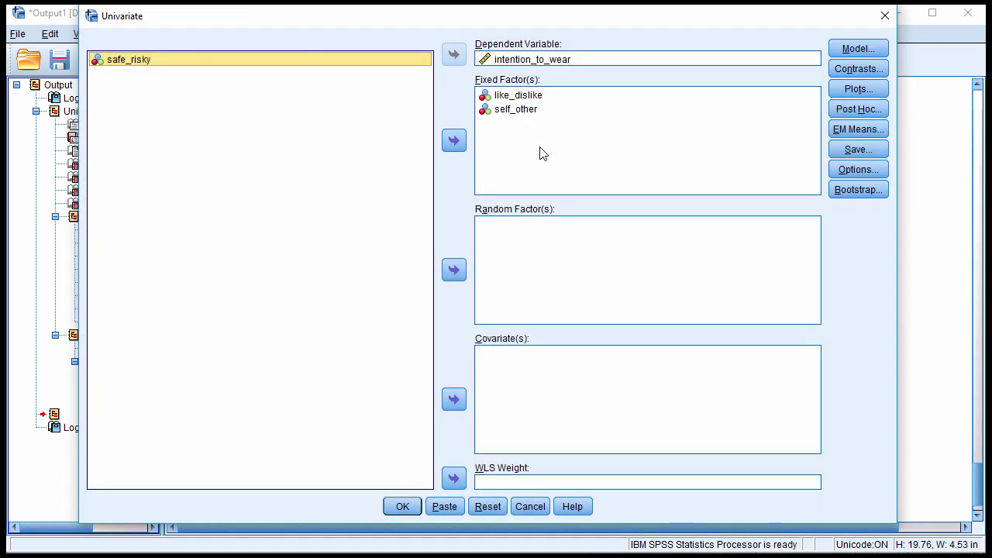
click(858, 88)
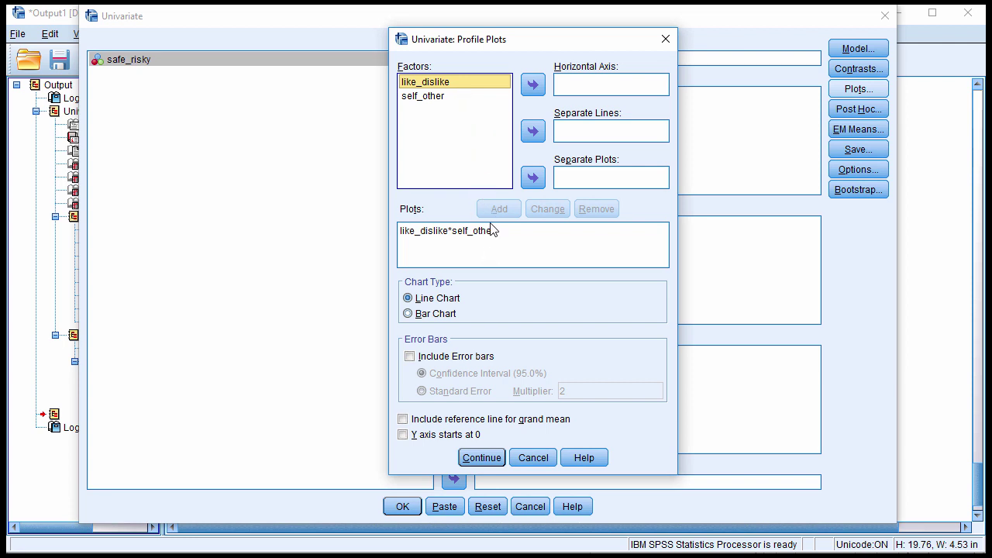
Step: Add a like_dislike*self_other profile plot with like_dislike on the horizontal axis and self_other as lines
click(532, 83)
click(463, 105)
click(533, 131)
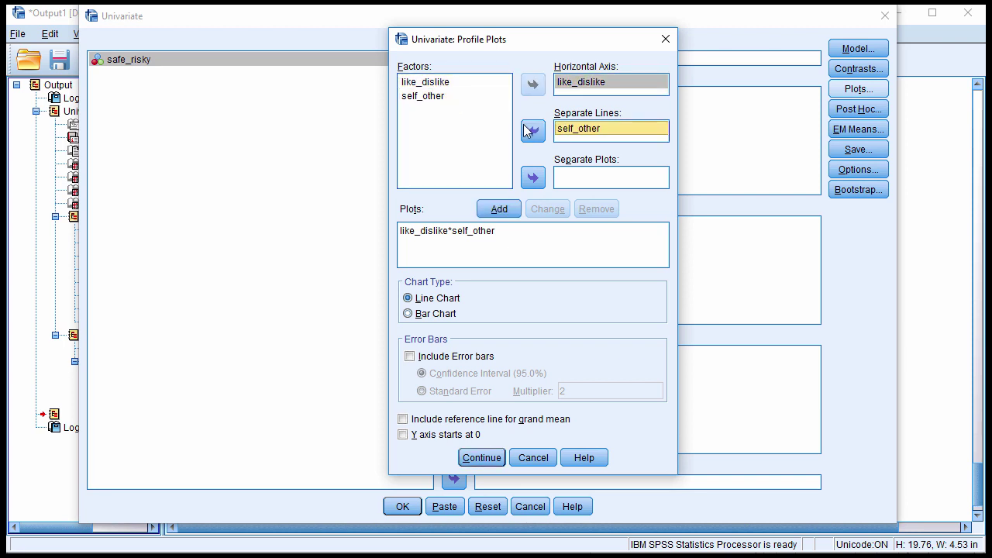
click(499, 209)
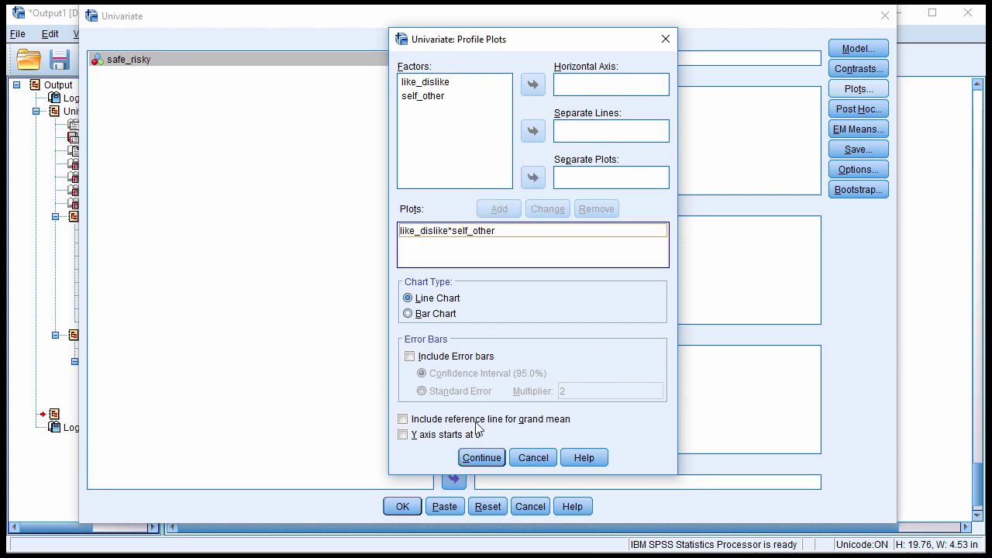
click(475, 462)
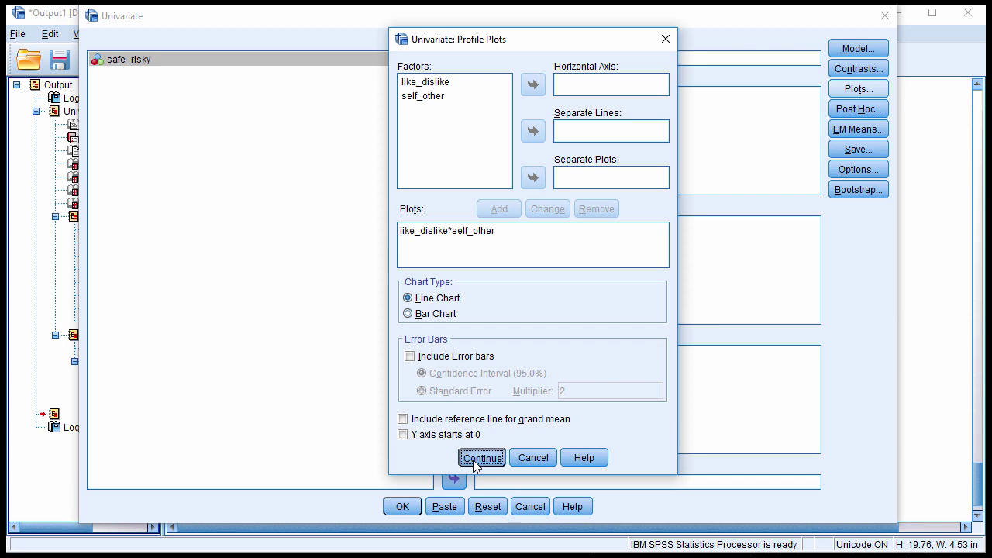
click(421, 85)
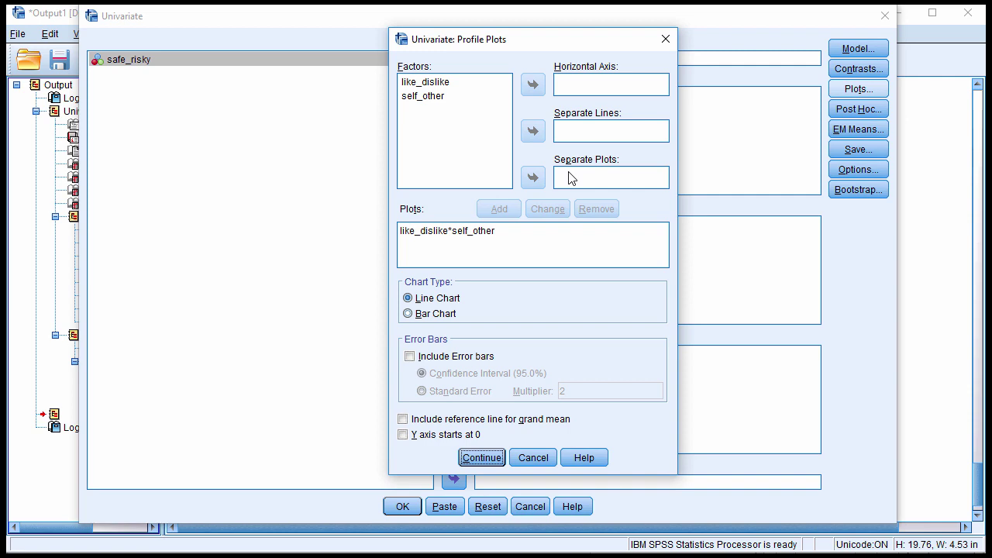
click(473, 457)
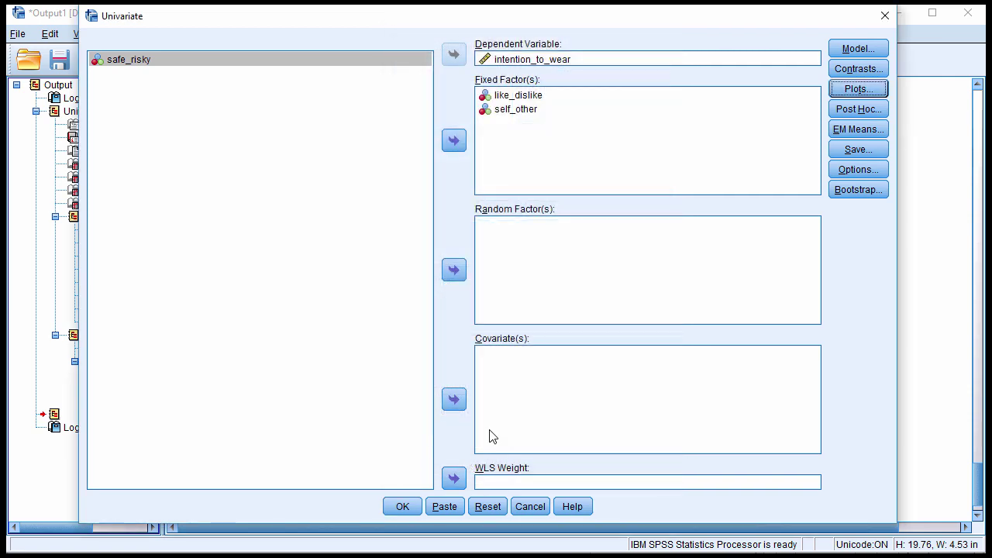
Step: Adjust the estimated marginal means list, selecting like_dislike among the factors
click(856, 129)
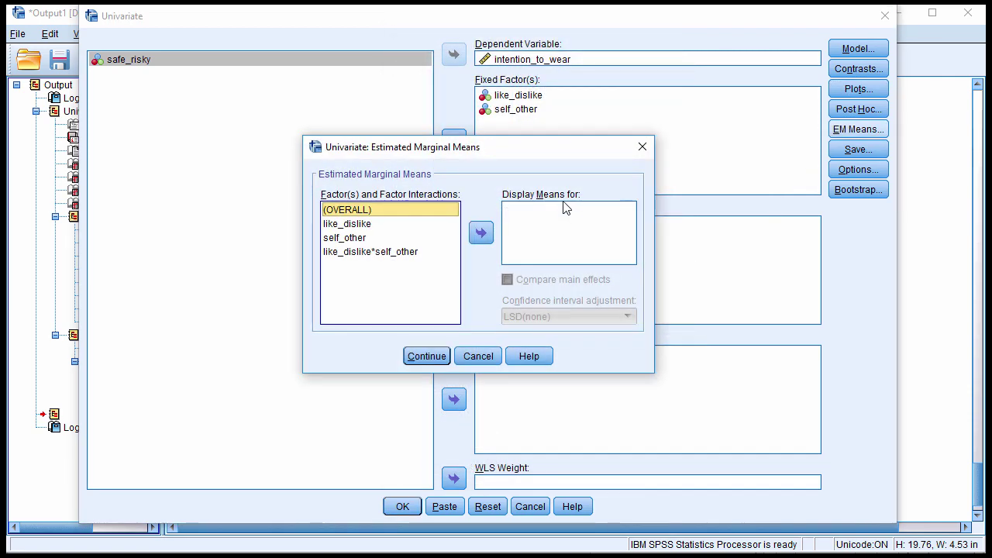
click(363, 225)
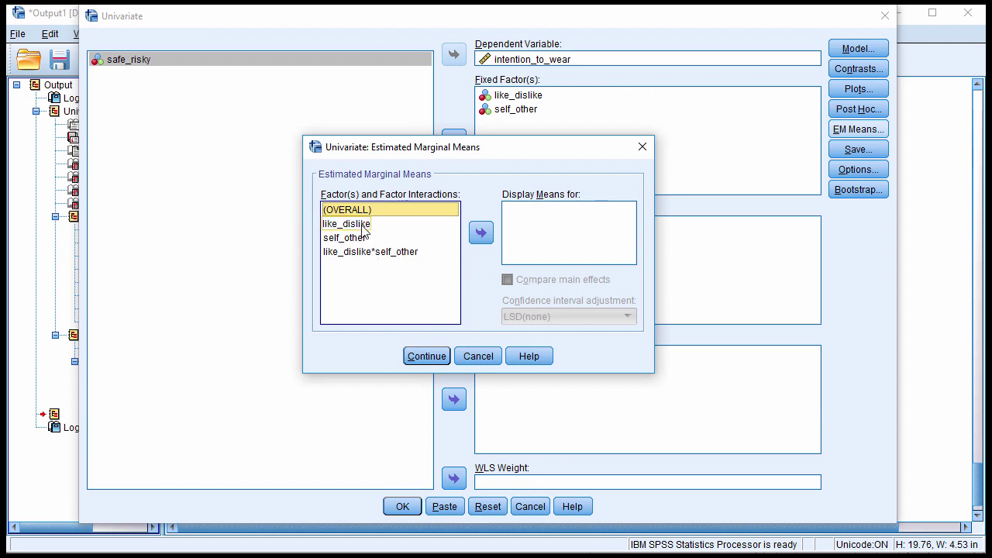
click(512, 228)
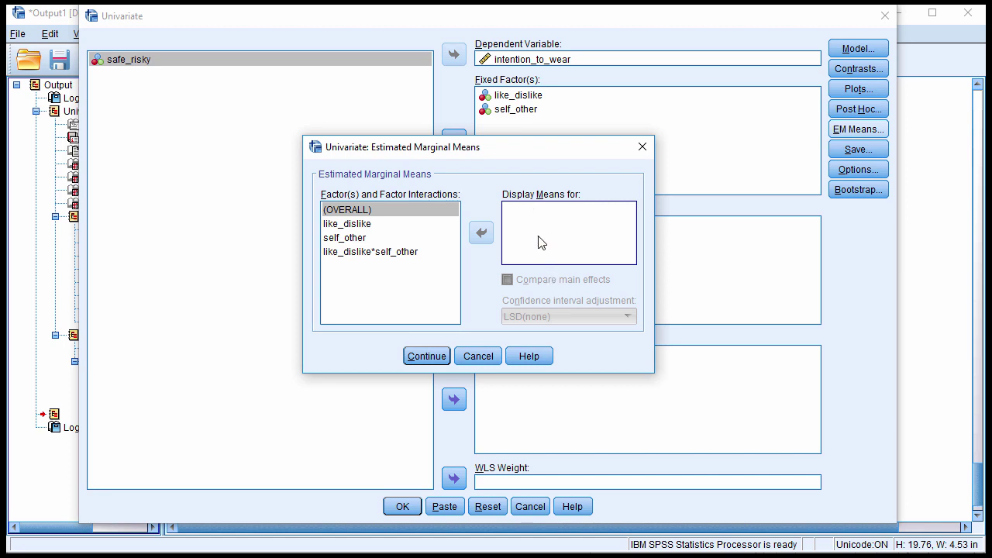
click(408, 362)
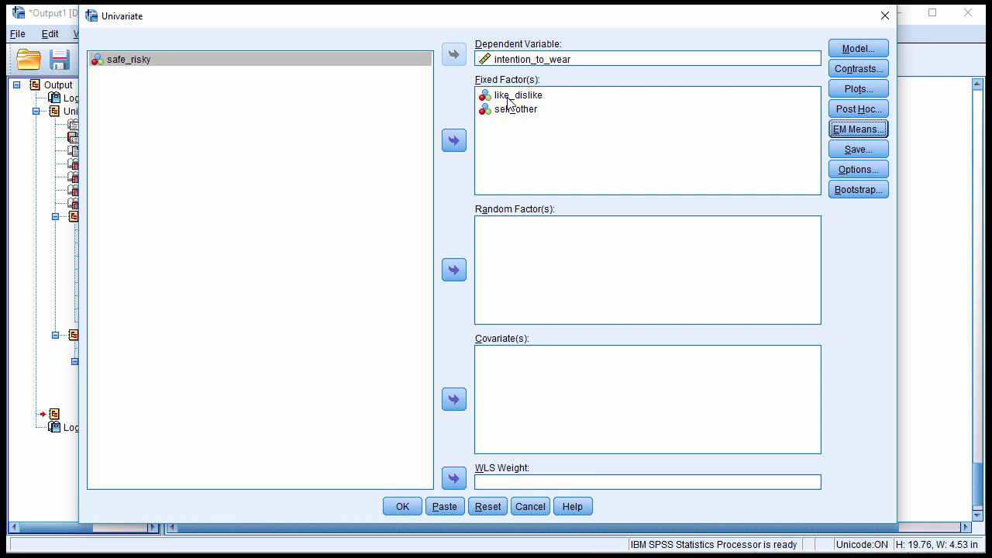
Step: Keep descriptives, effect sizes and homogeneity tests in Options and run the split ANOVA
click(857, 171)
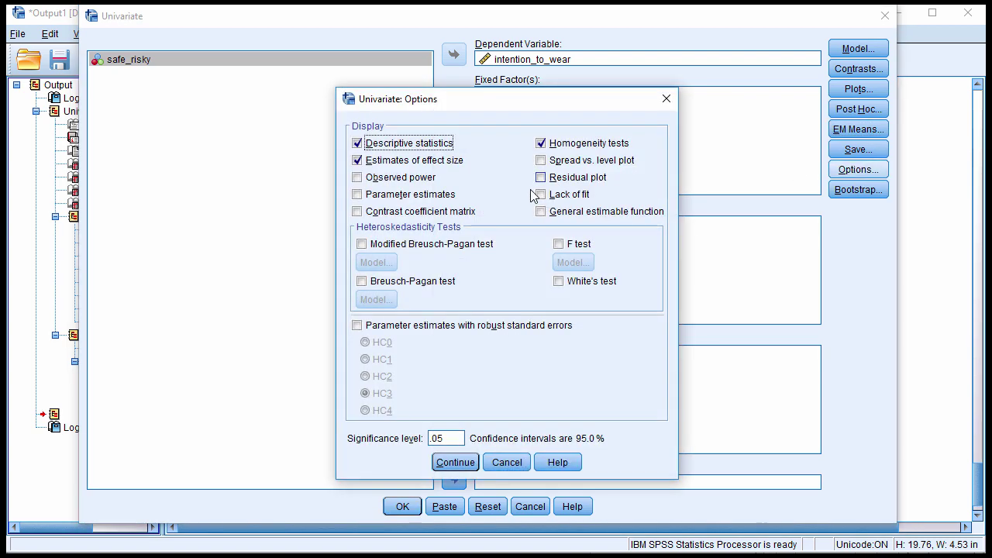
click(435, 463)
click(391, 506)
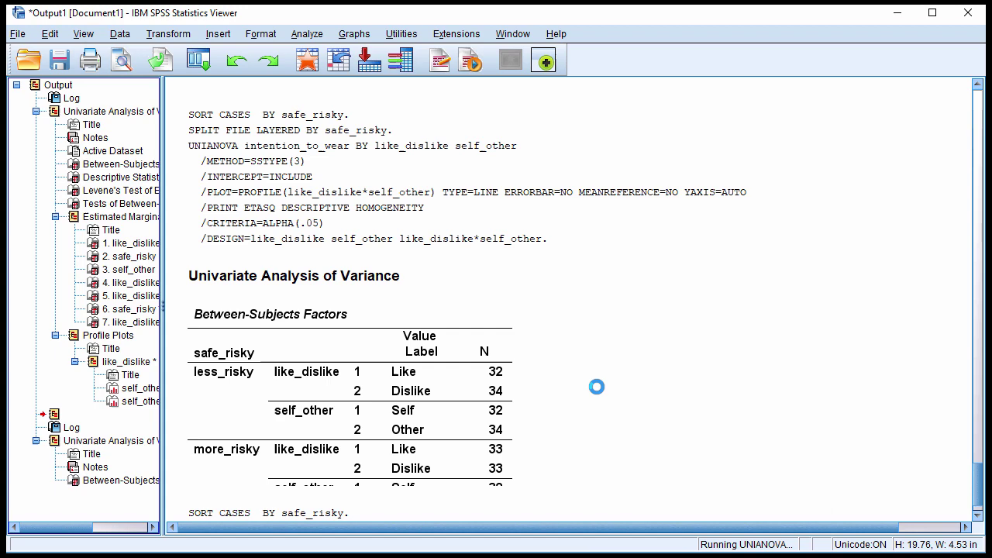
Step: Scroll to the Tests of Between-Subjects Effects table and activate it for editing
scroll(597, 388, down, 10)
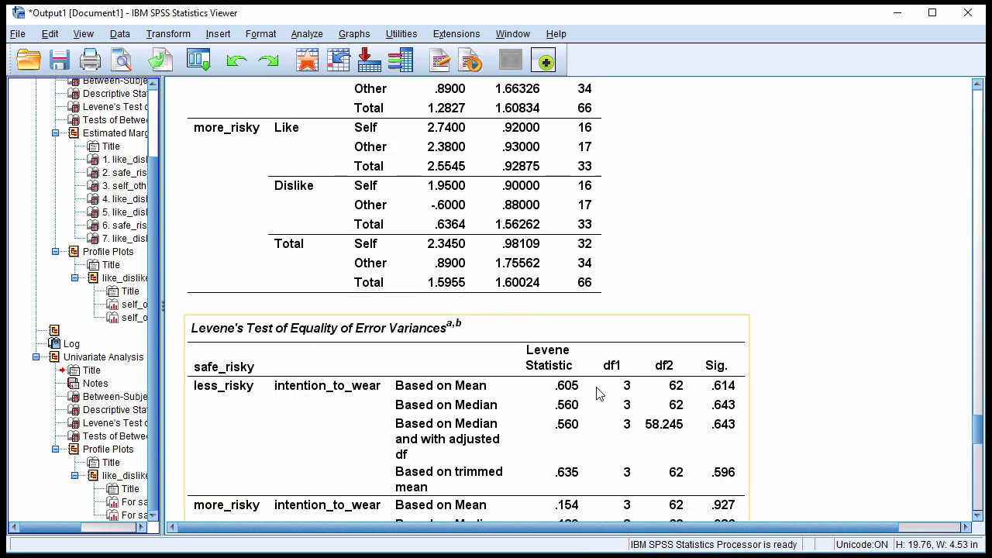
scroll(601, 393, down, 6)
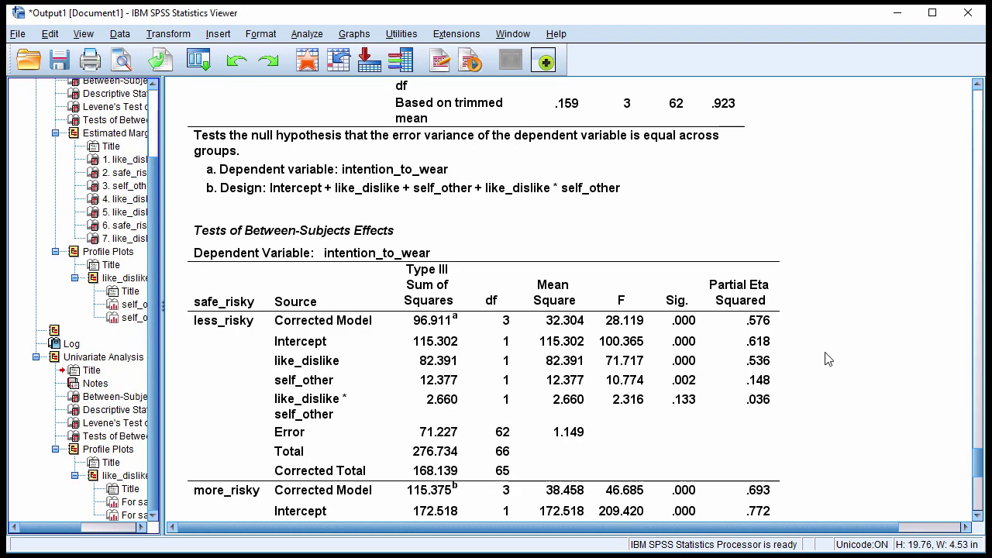
click(368, 225)
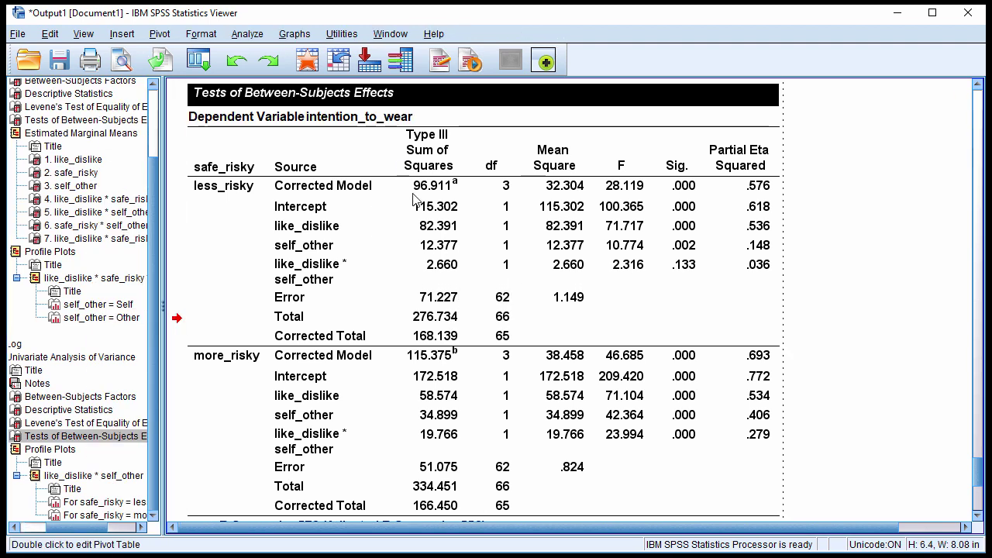
double_click(404, 166)
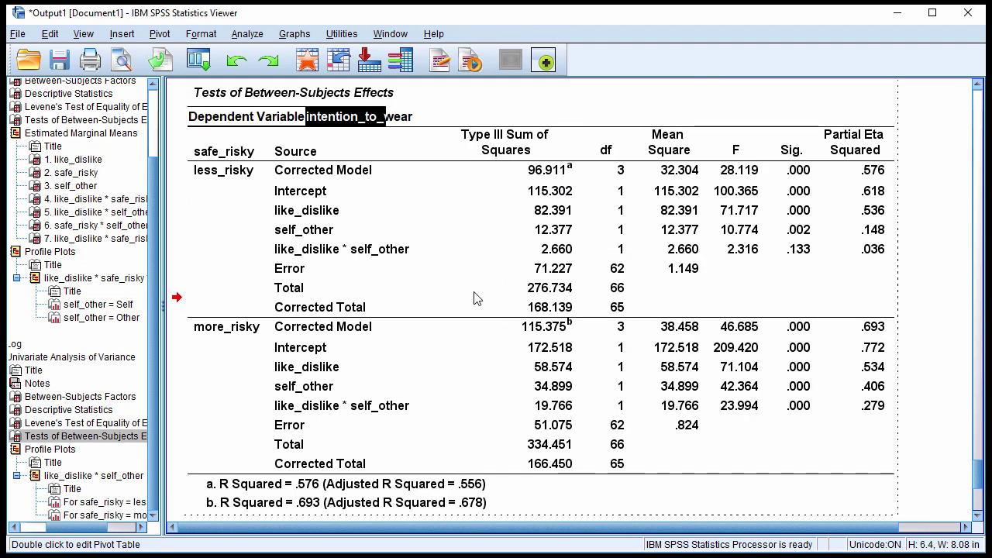
Step: Highlight the like_dislike * self_other interaction rows and Sig. values for the more_risky and less_risky groups
click(400, 249)
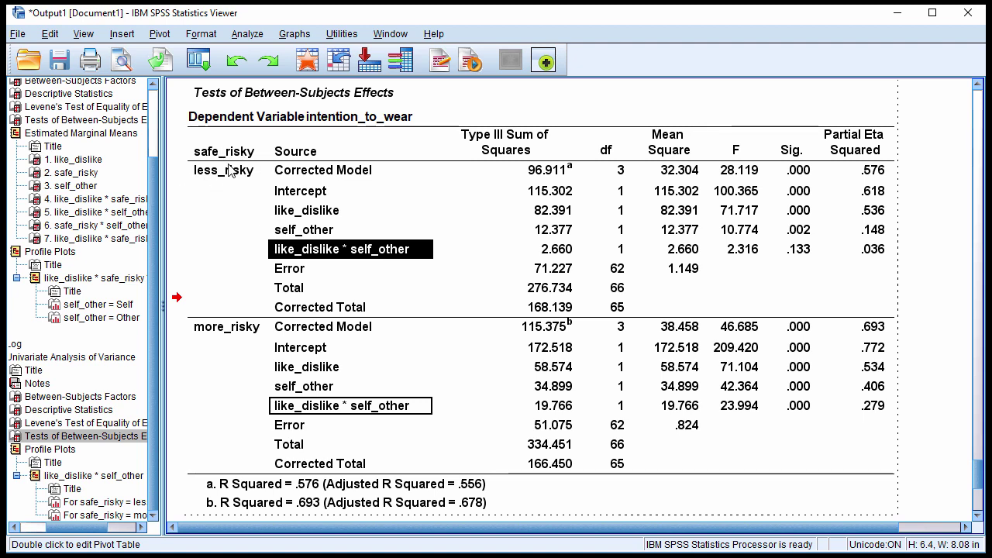
click(802, 412)
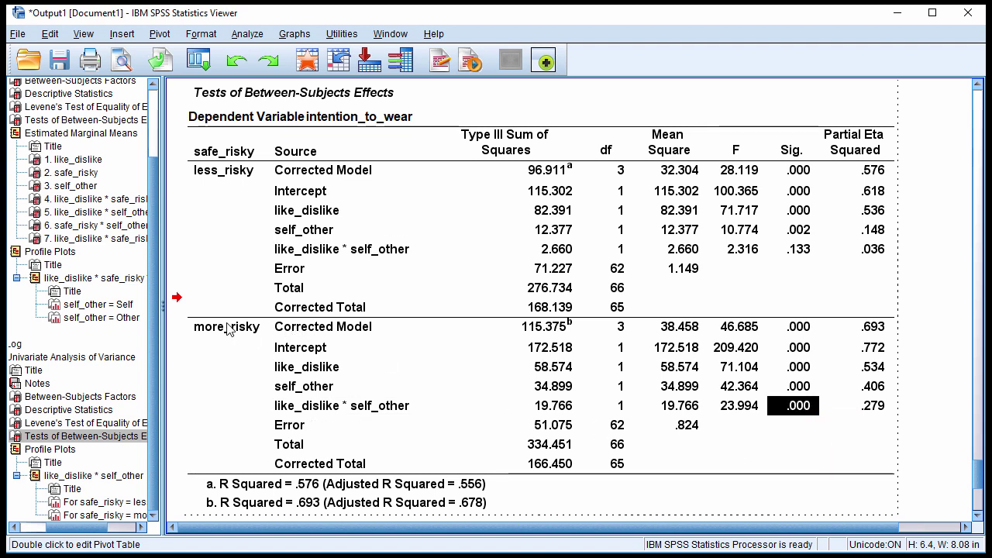
mouse_move(795, 413)
click(315, 256)
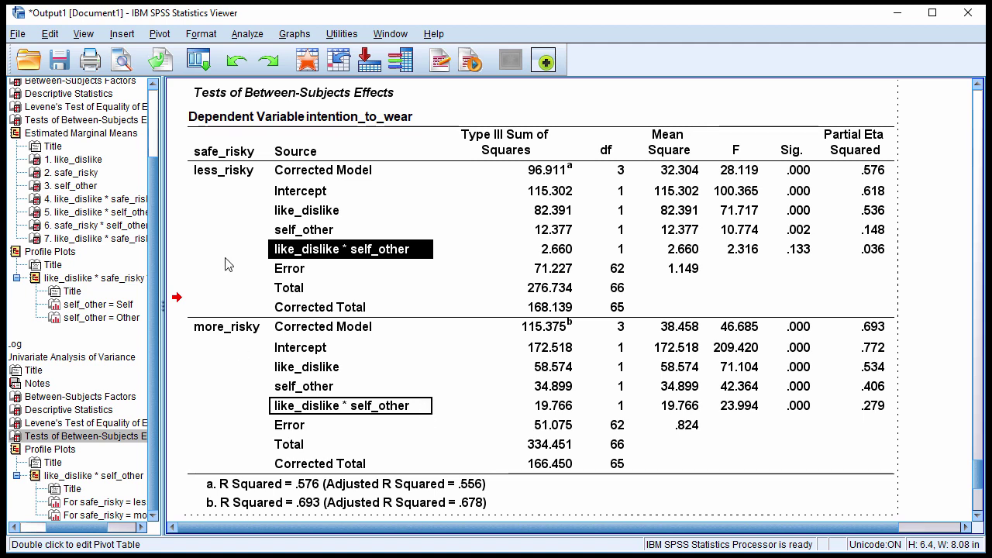
scroll(531, 431, down, 10)
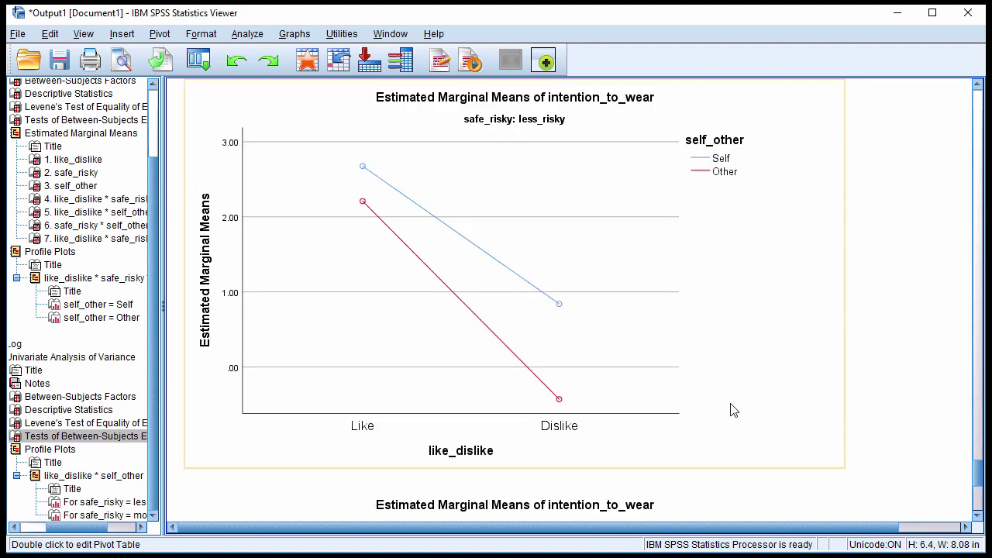
scroll(734, 410, up, 3)
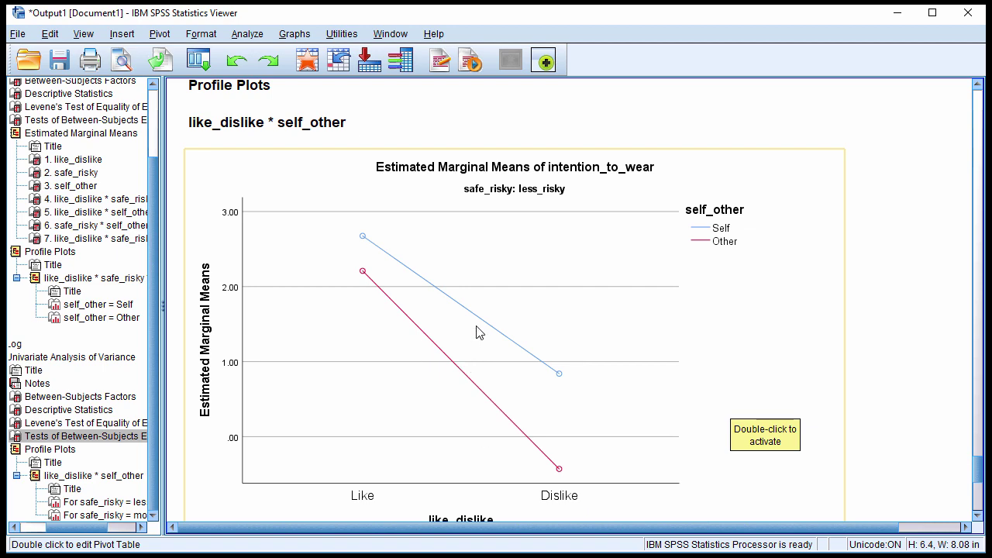
scroll(477, 337, up, 10)
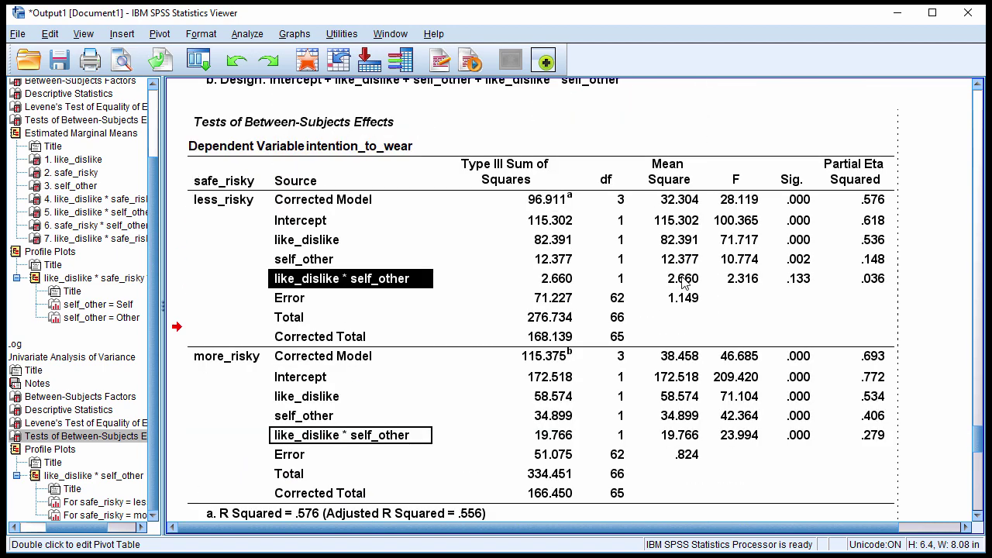
scroll(806, 287, down, 10)
scroll(802, 294, down, 8)
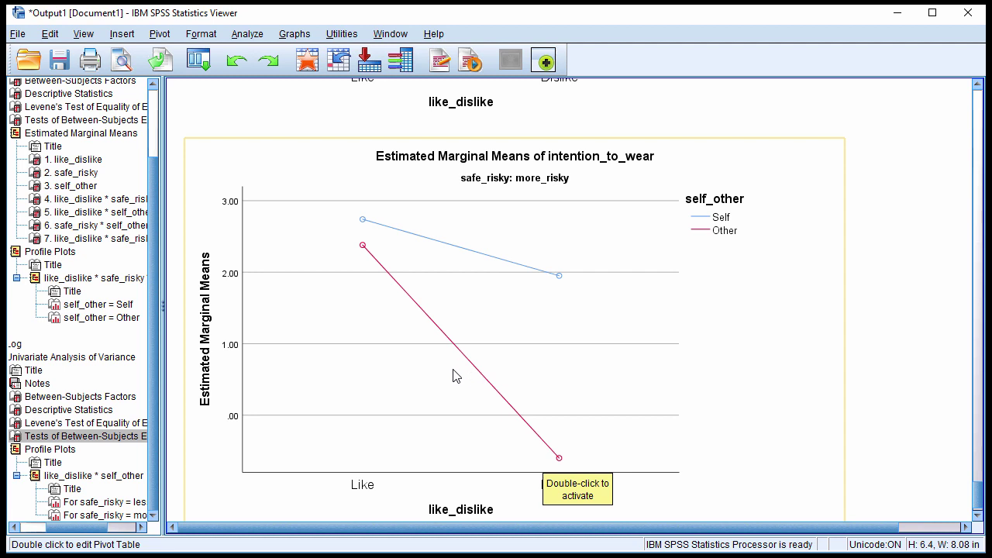
scroll(458, 375, up, 3)
scroll(456, 375, down, 3)
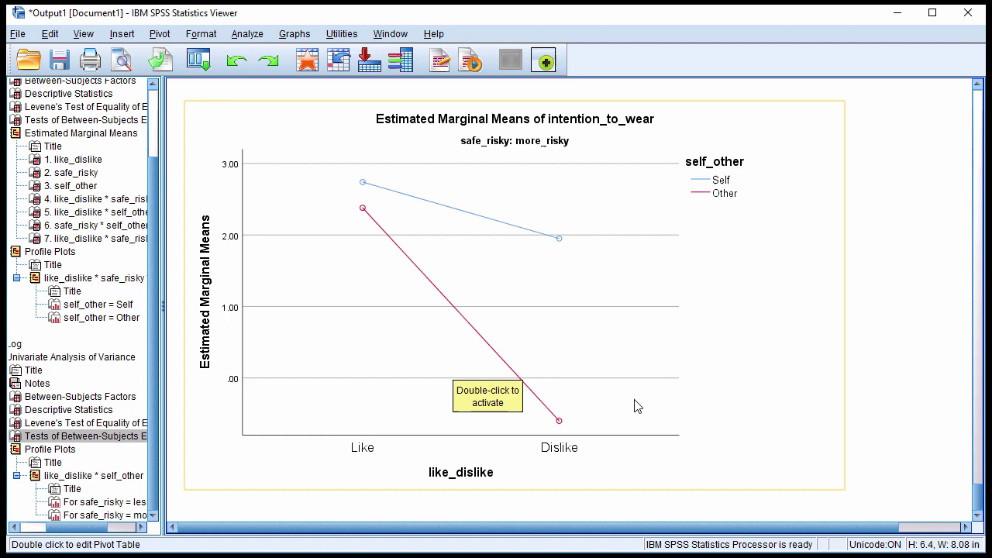
click(950, 427)
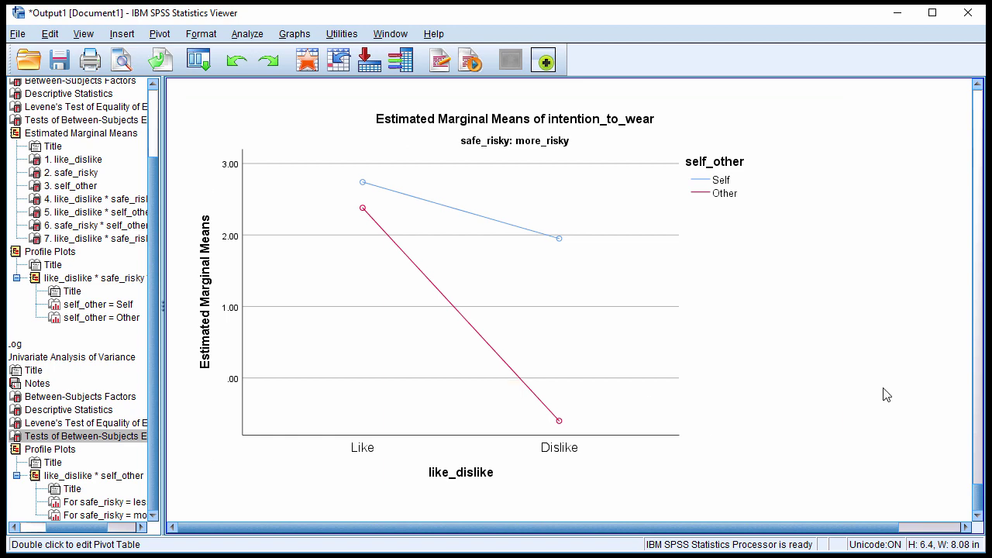
scroll(884, 394, up, 4)
scroll(804, 390, down, 4)
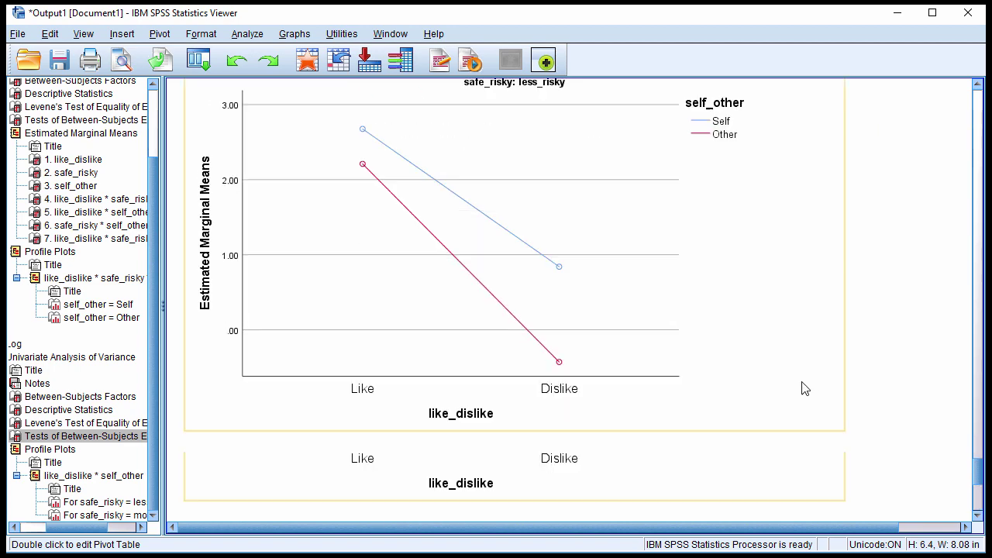
scroll(805, 389, up, 3)
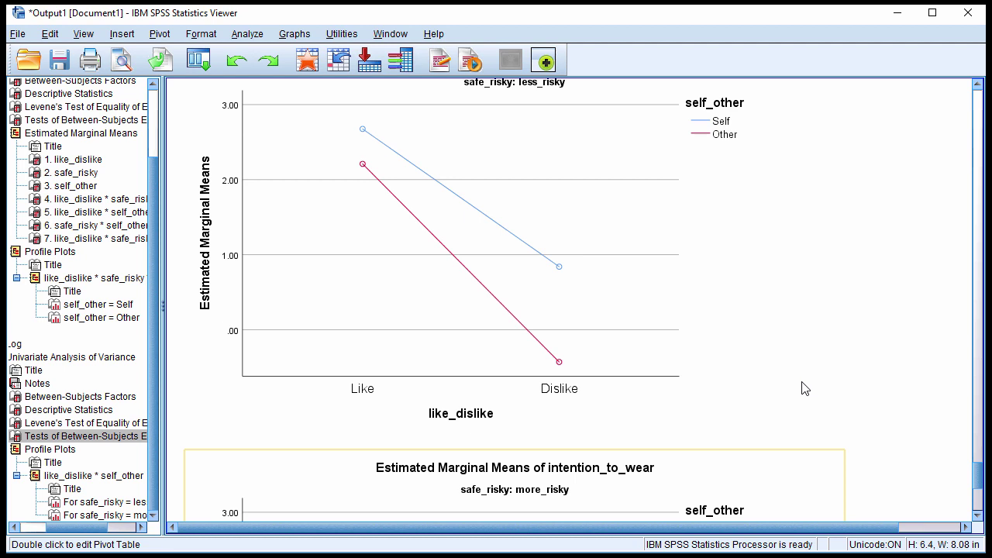
scroll(804, 389, up, 1)
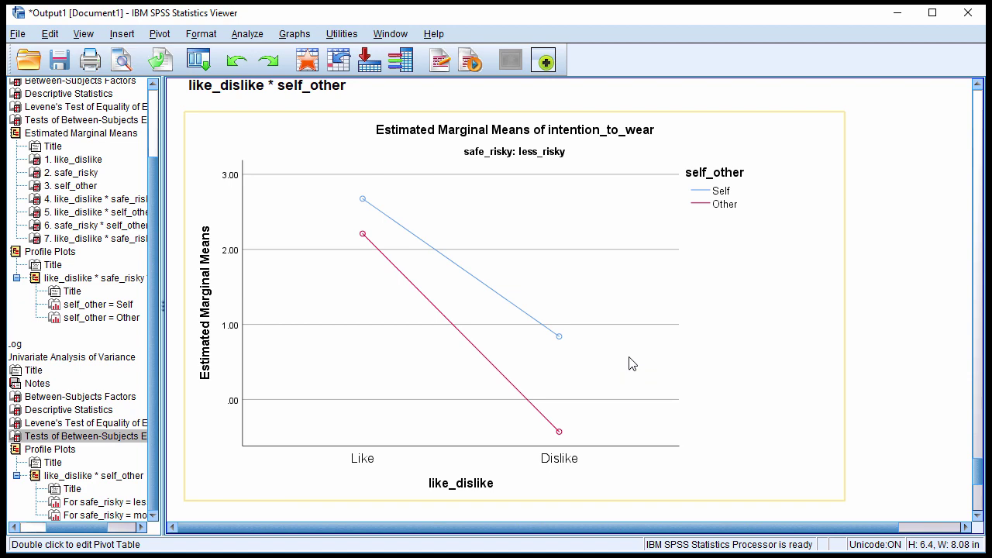
scroll(632, 363, down, 6)
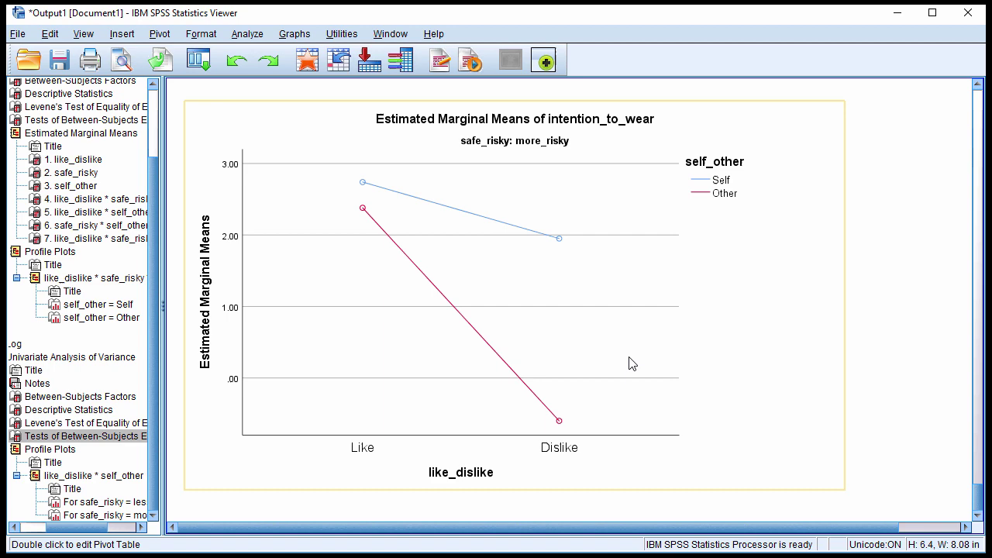
scroll(632, 363, up, 5)
scroll(632, 363, down, 5)
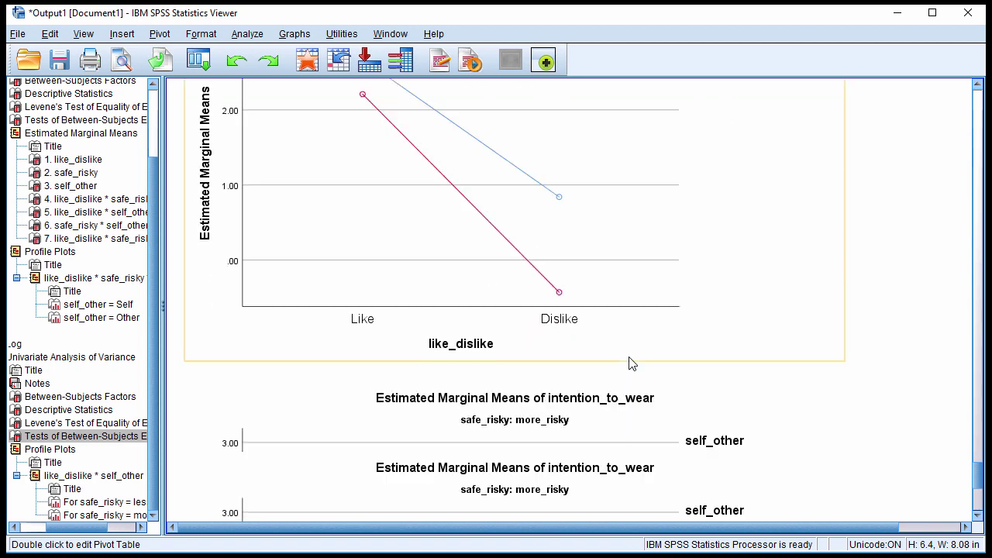
scroll(632, 364, up, 5)
scroll(631, 364, down, 5)
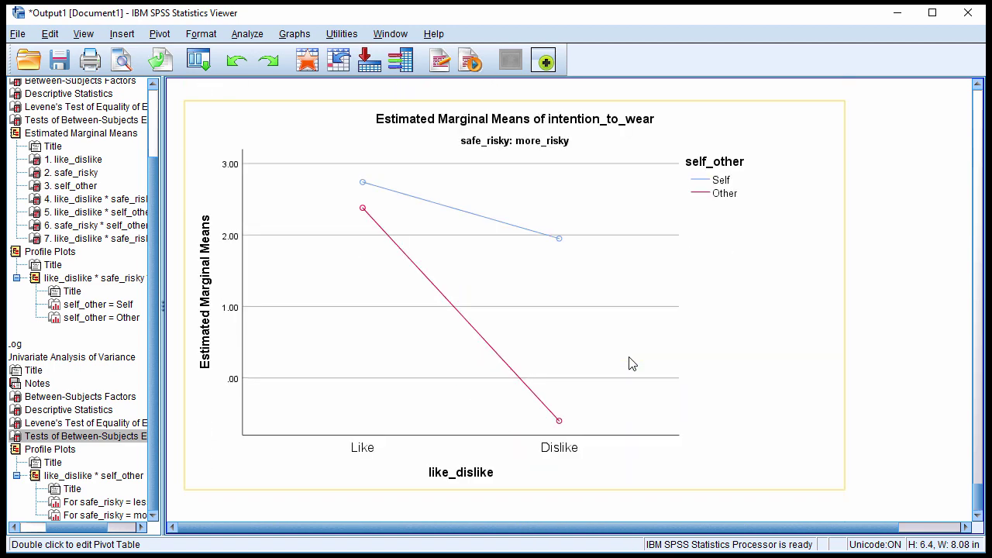
scroll(632, 363, up, 13)
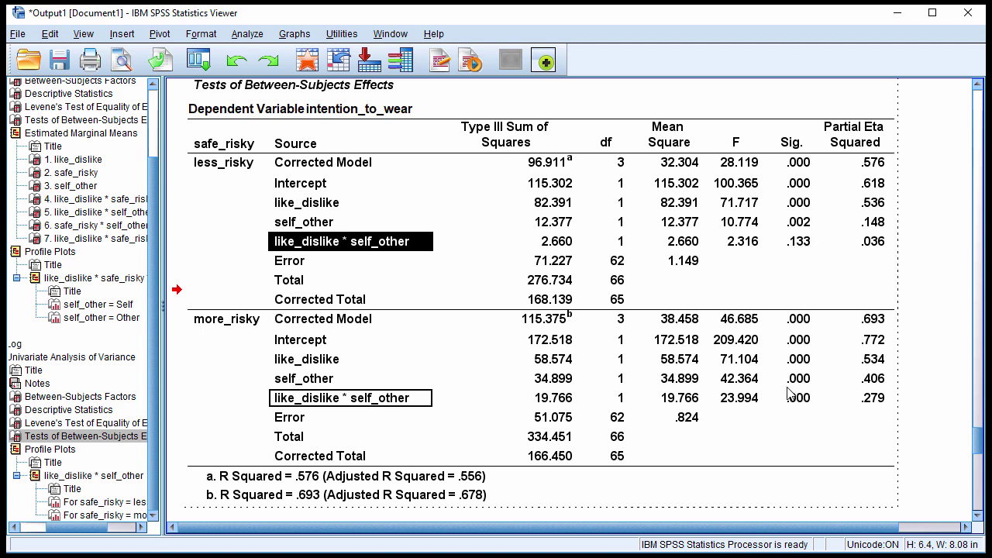
scroll(791, 419, down, 10)
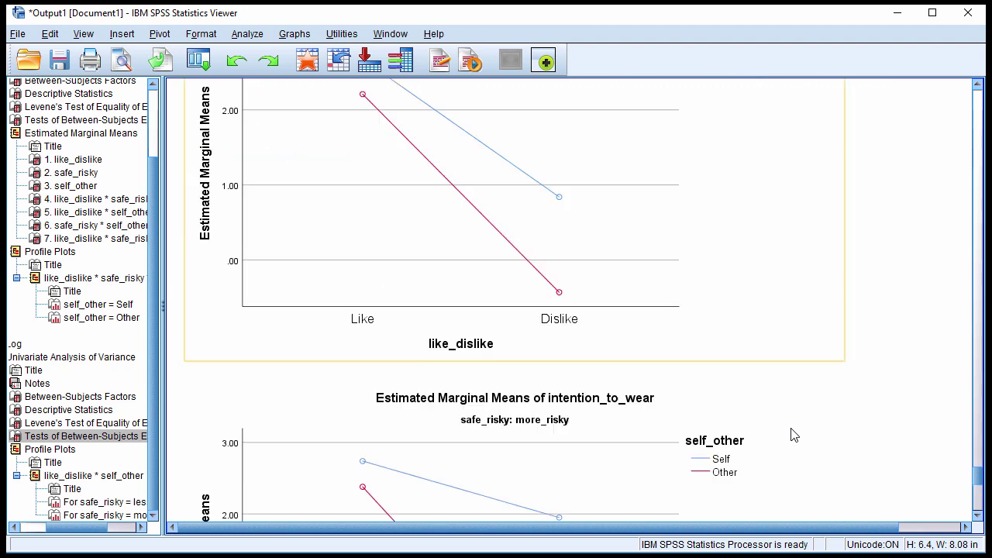
scroll(792, 435, down, 1)
scroll(792, 435, up, 10)
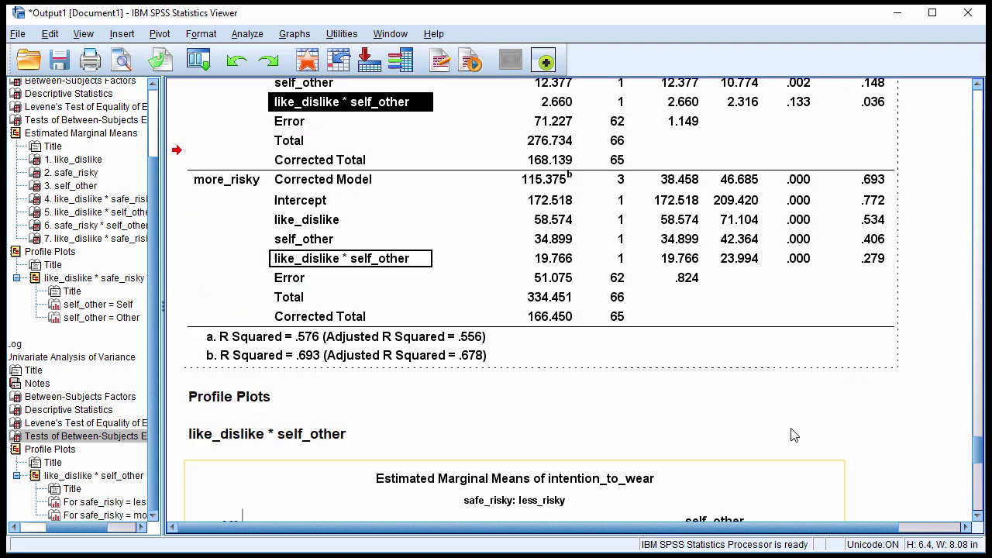
scroll(792, 435, up, 3)
scroll(792, 435, down, 12)
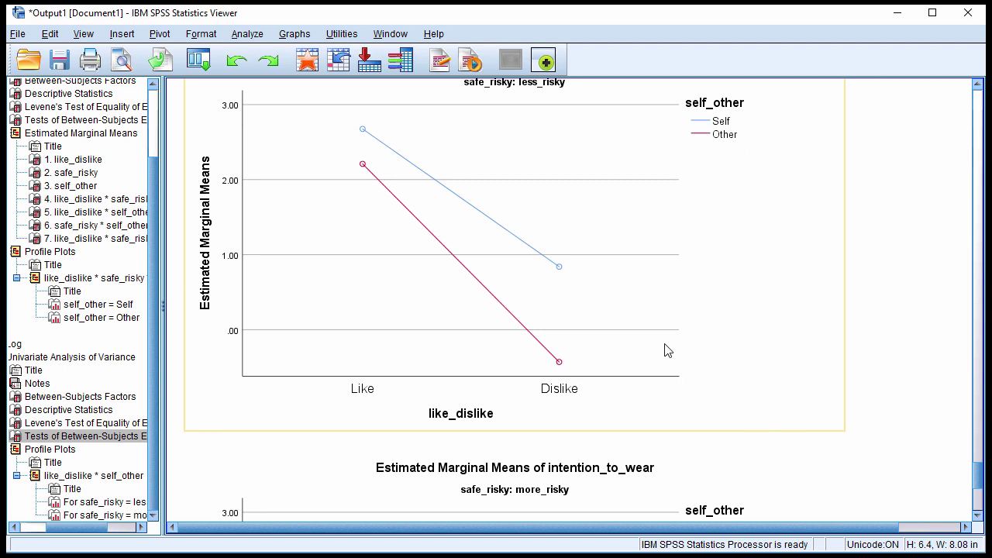
scroll(640, 327, down, 6)
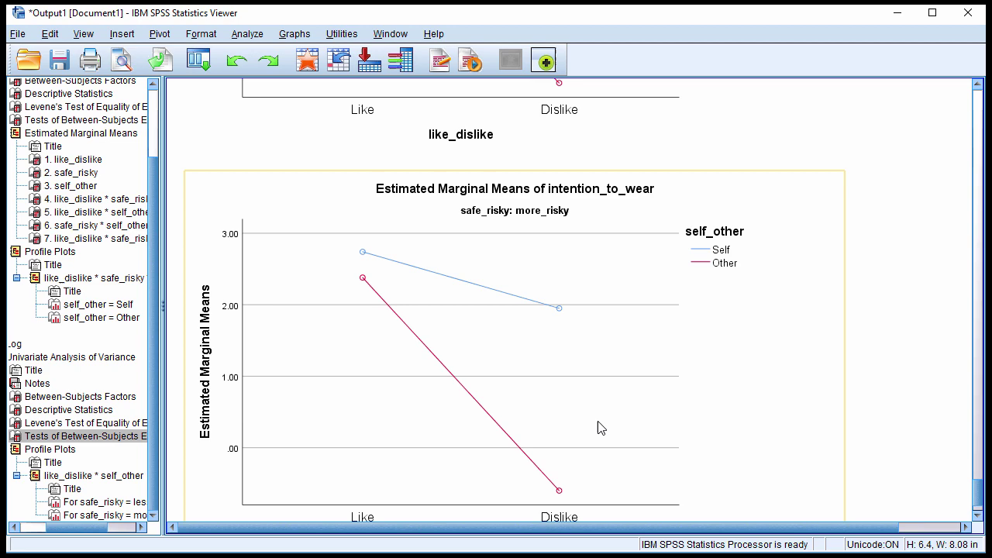
scroll(600, 427, down, 2)
scroll(600, 427, up, 8)
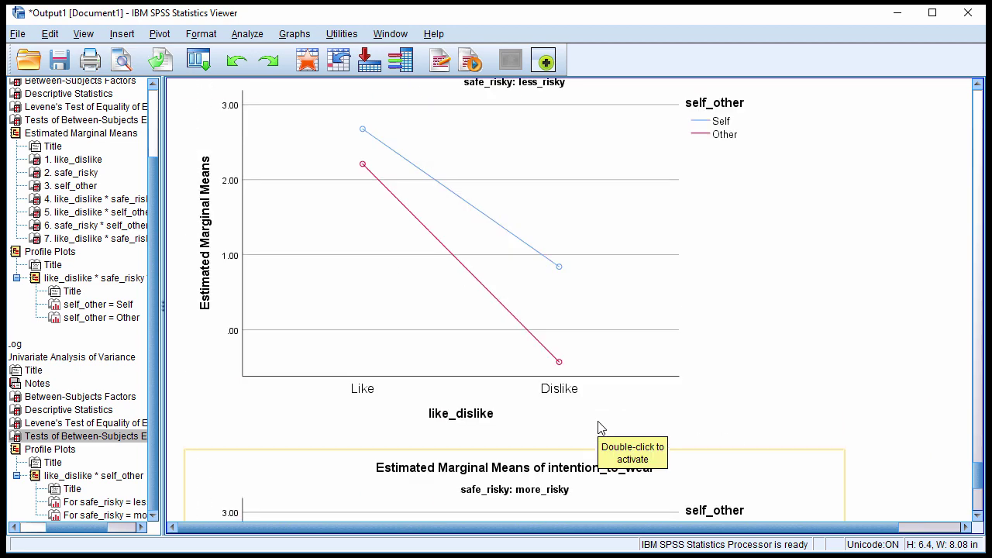
scroll(600, 427, up, 12)
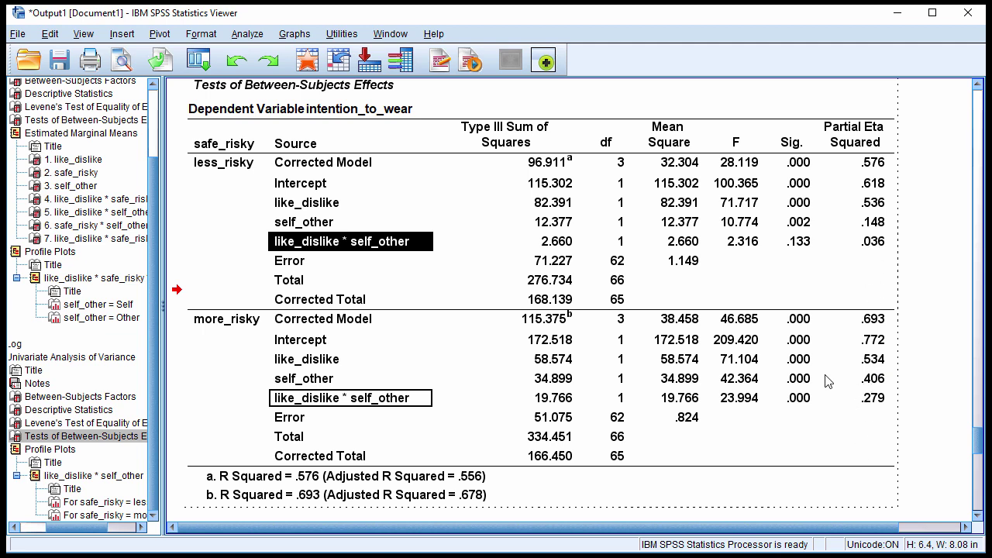
scroll(801, 432, down, 10)
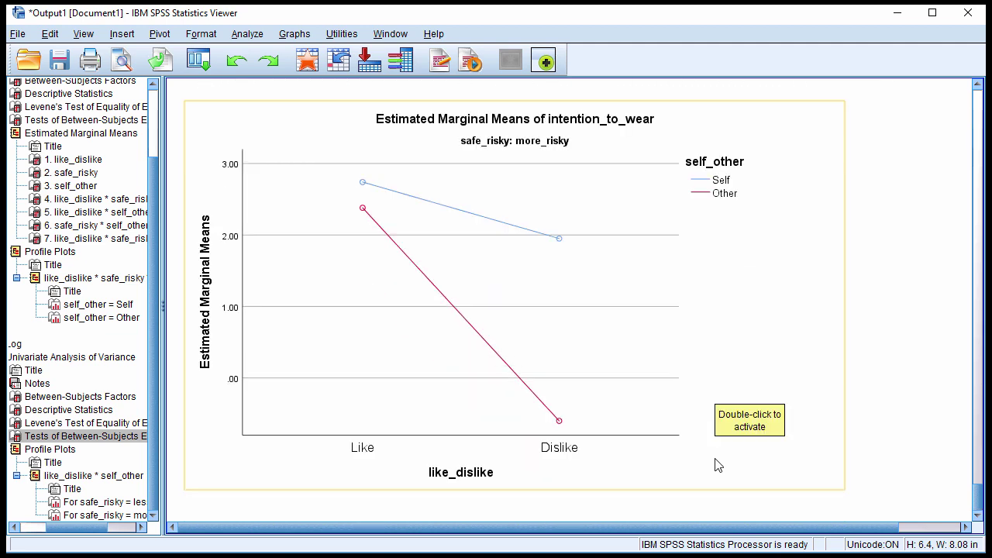